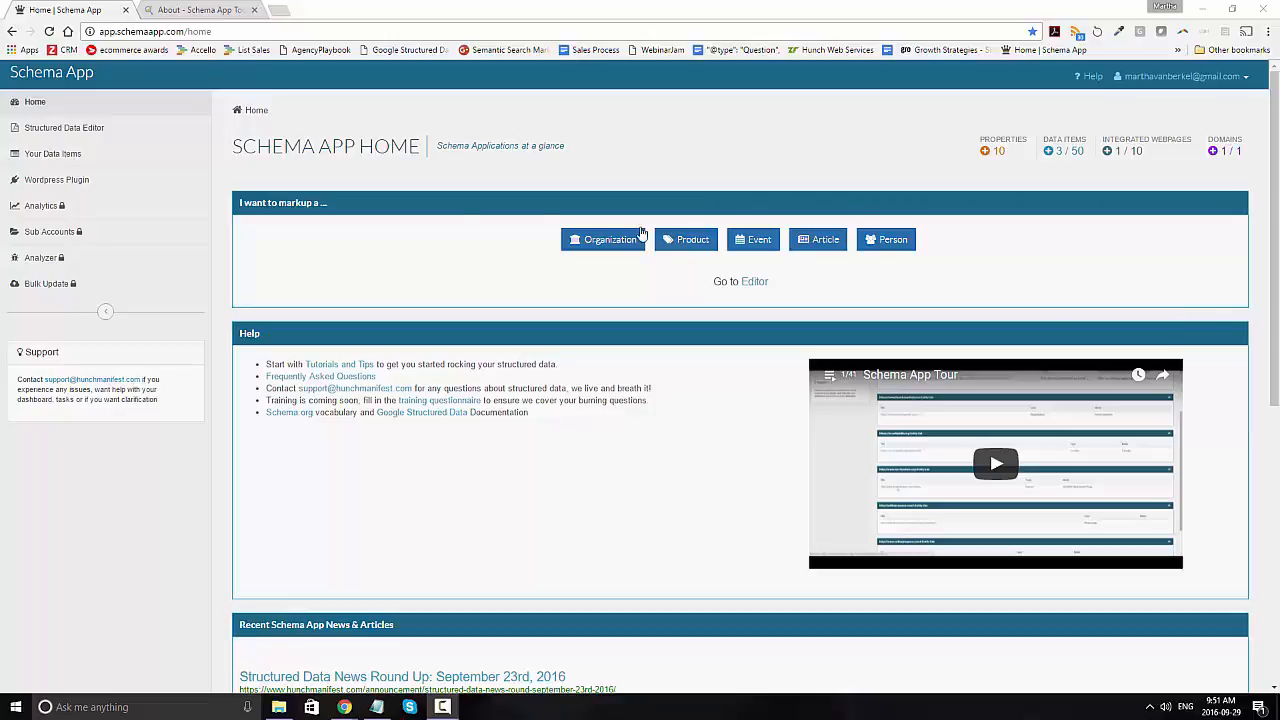
Open the Structured Data Editor, search the classes for "about", and select the About page class
click(93, 133)
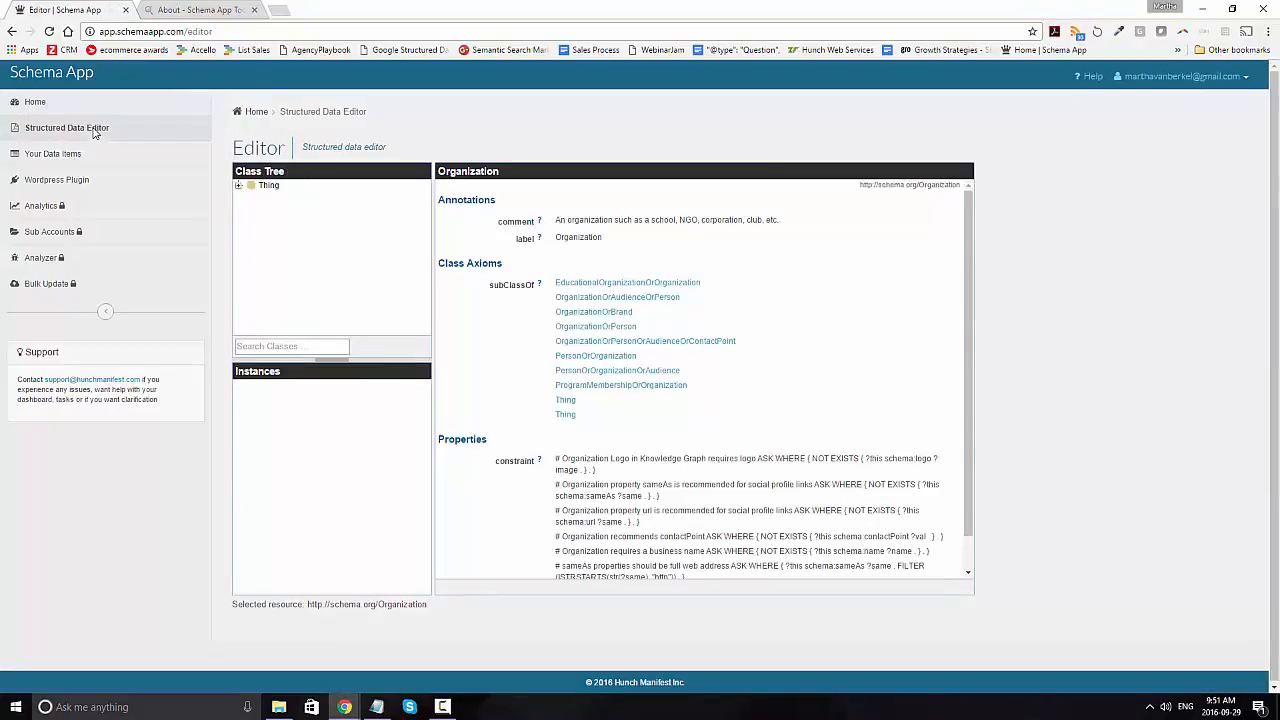
click(289, 345)
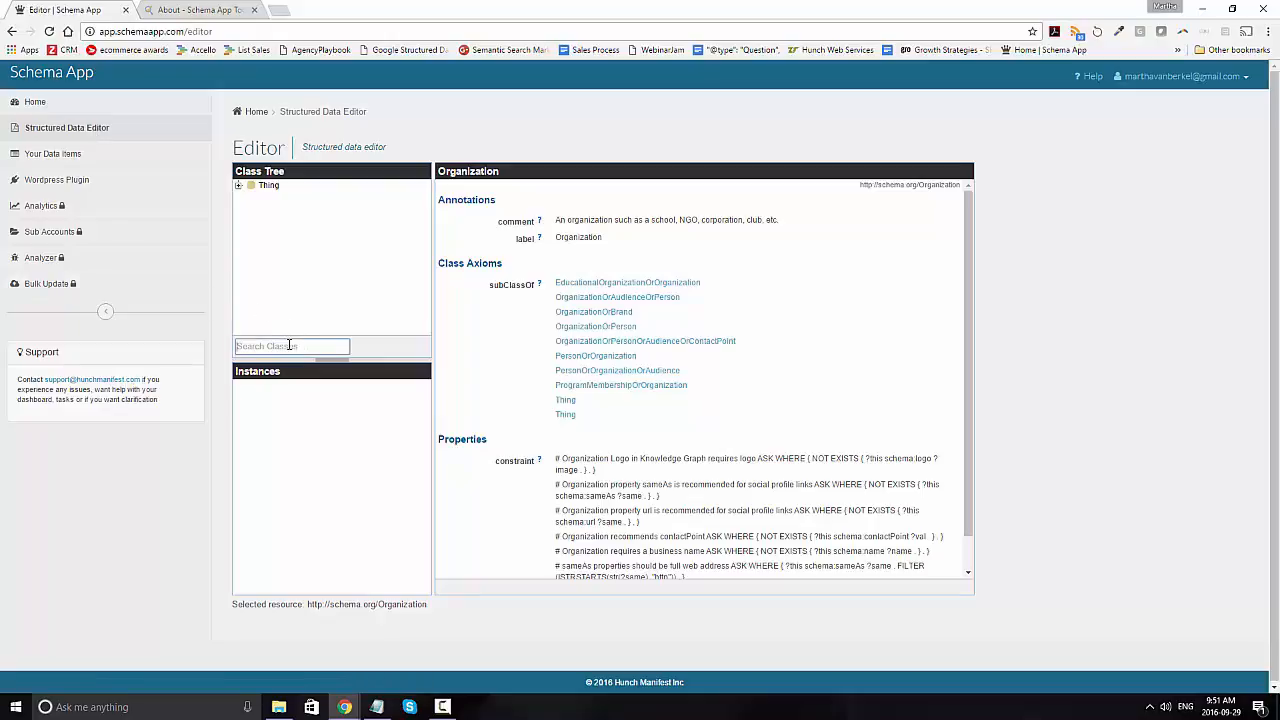
text(auto)
key(BackSpace)
key(BackSpace)
key(BackSpace)
text(bout)
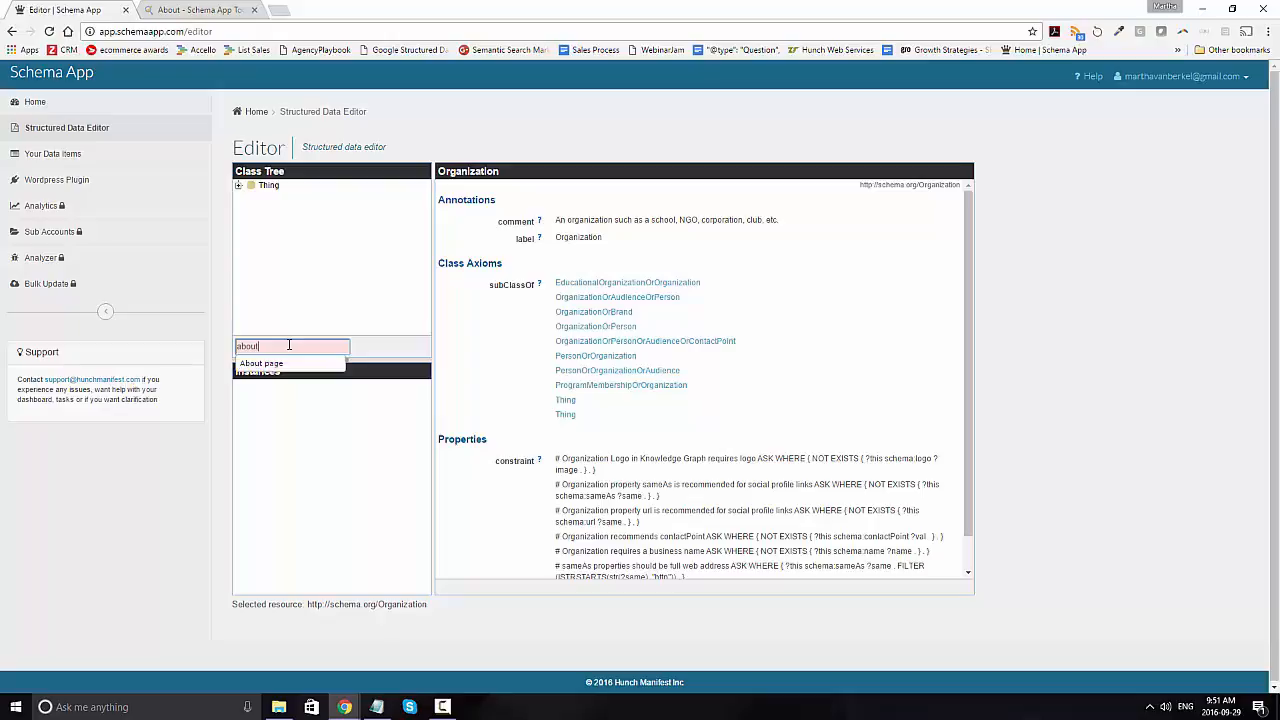
click(295, 364)
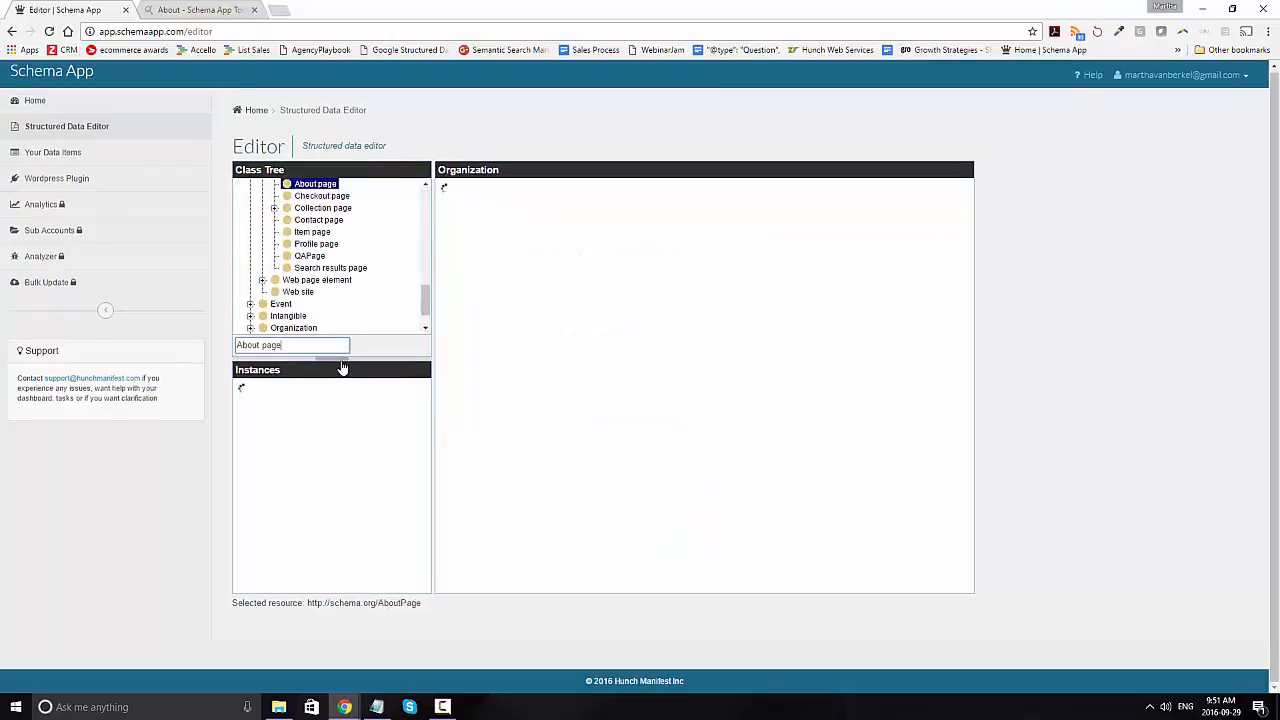
click(400, 584)
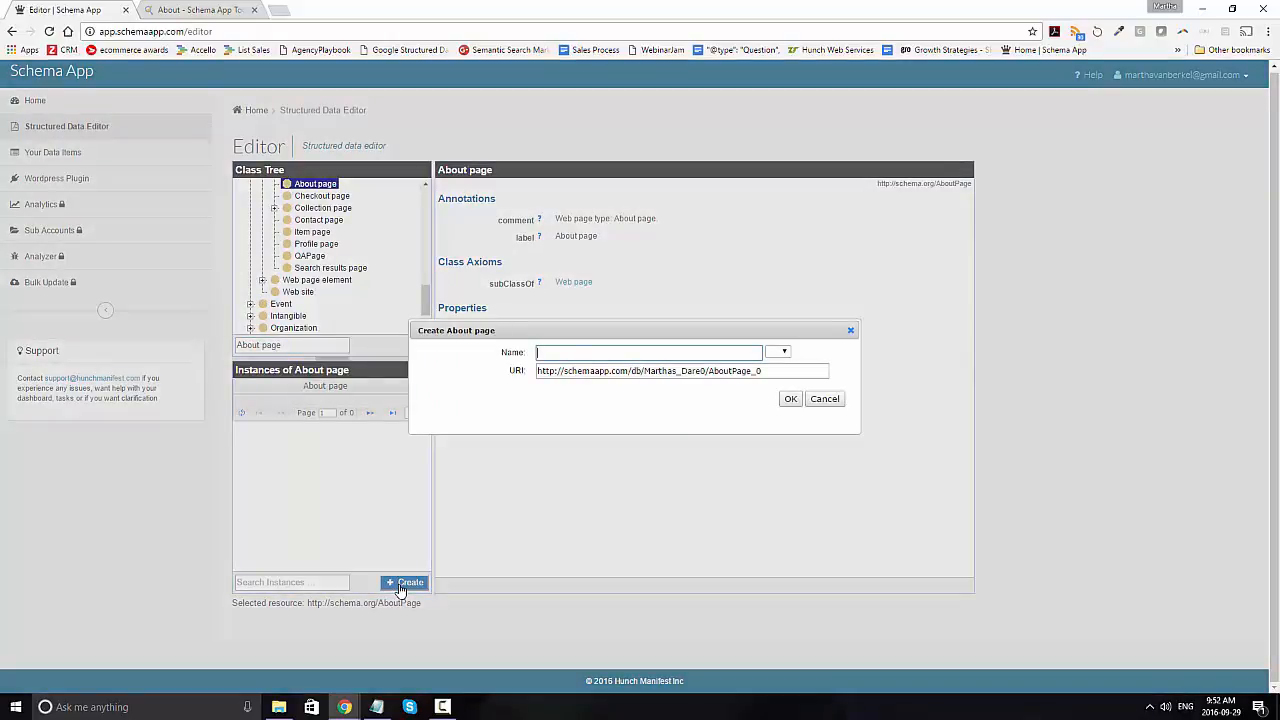
text(Schema App About Page)
drag(776, 372, 535, 369)
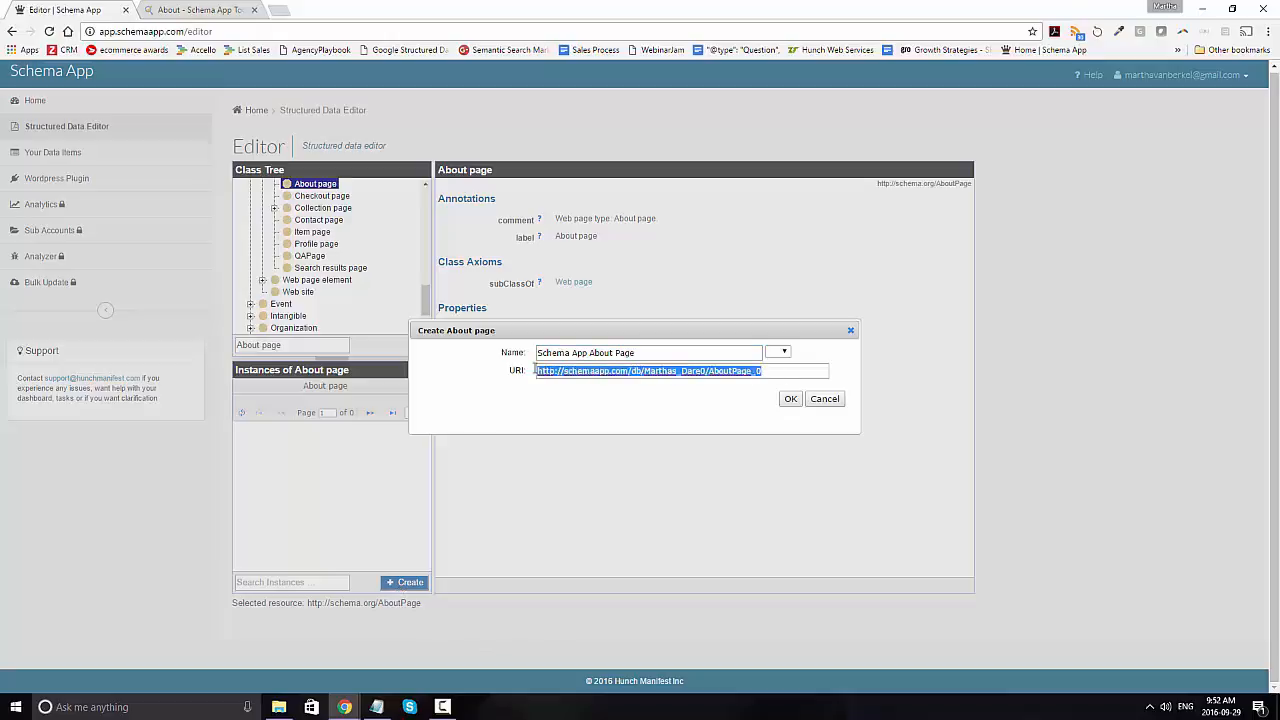
key(BackSpace)
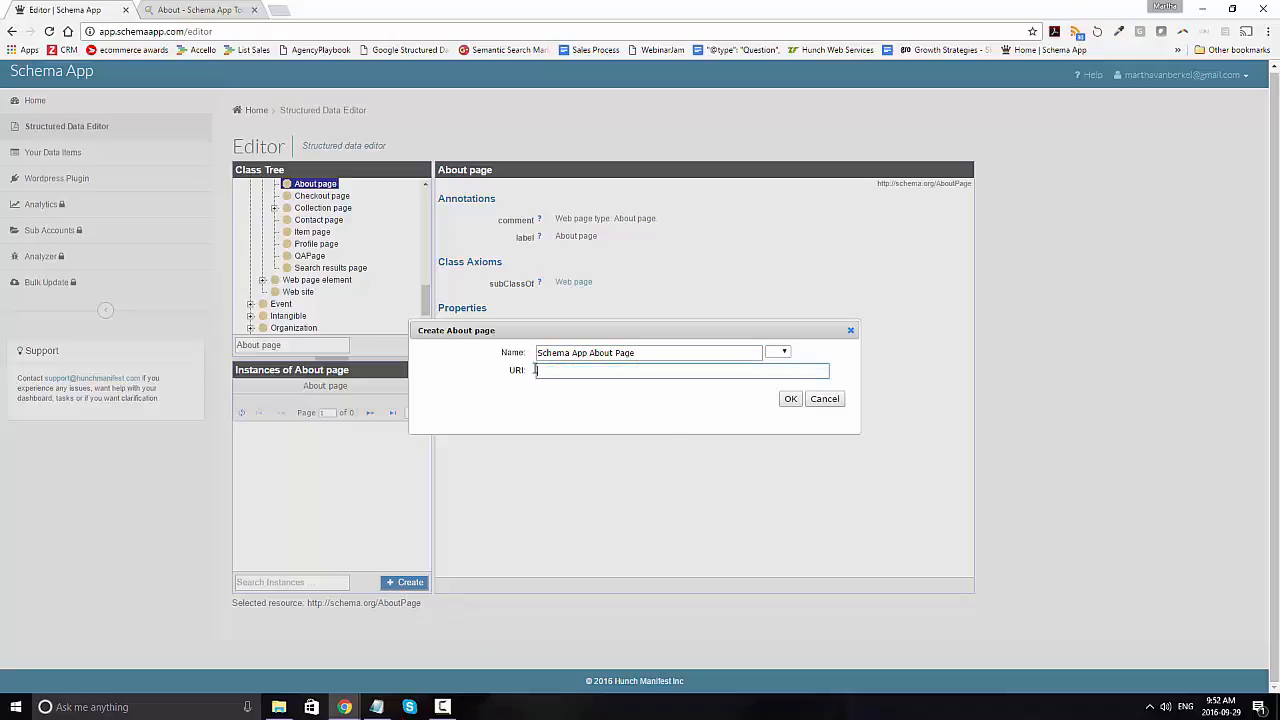
click(212, 9)
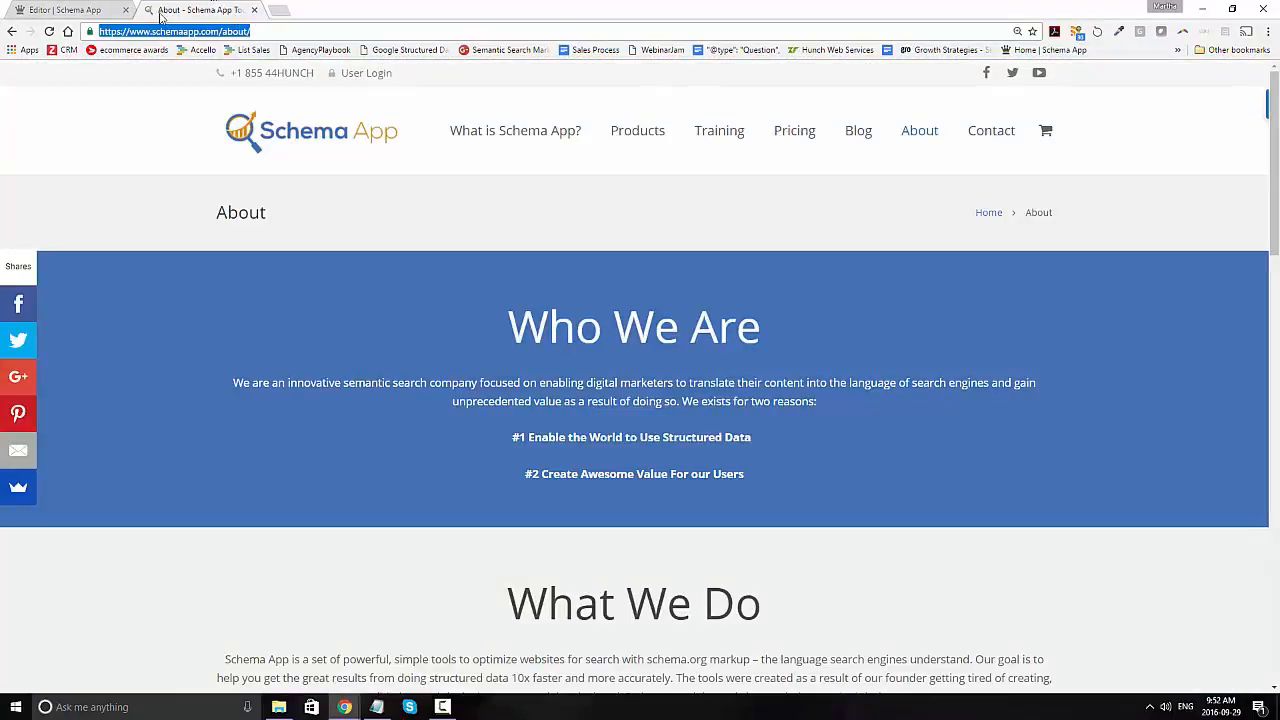
click(77, 8)
text(https://www.schemaapp.com/about/)
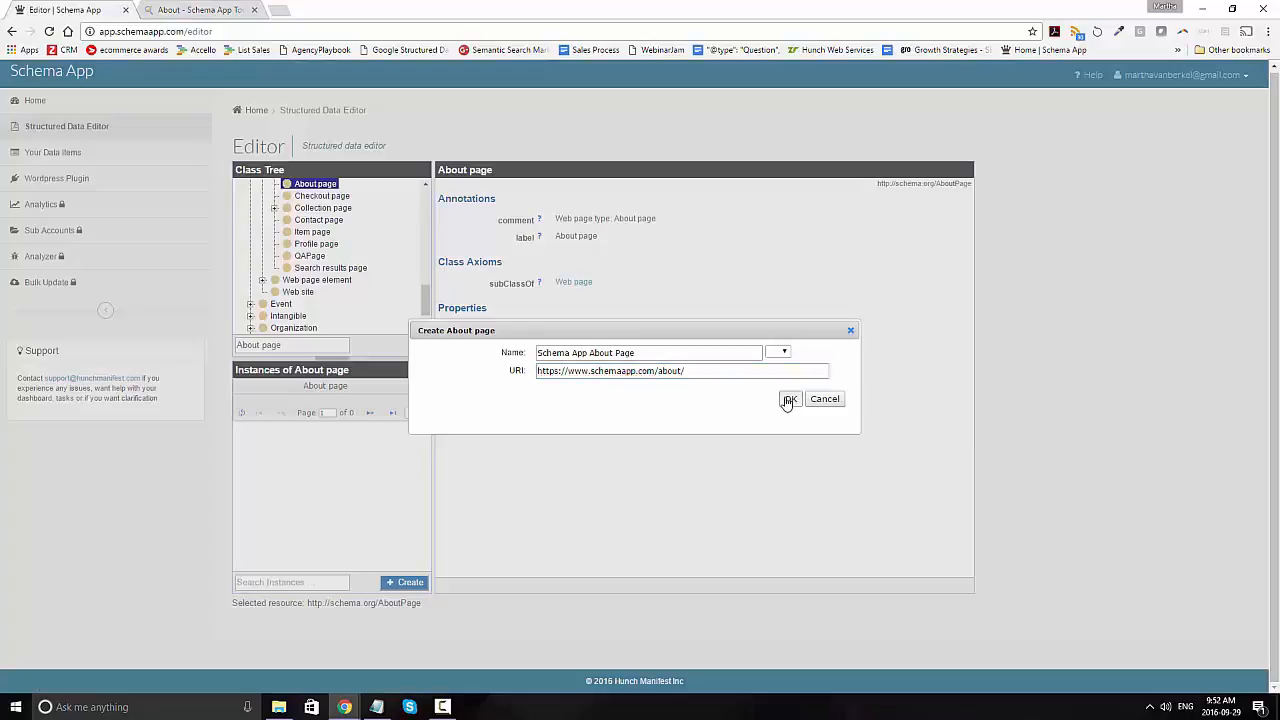
click(788, 400)
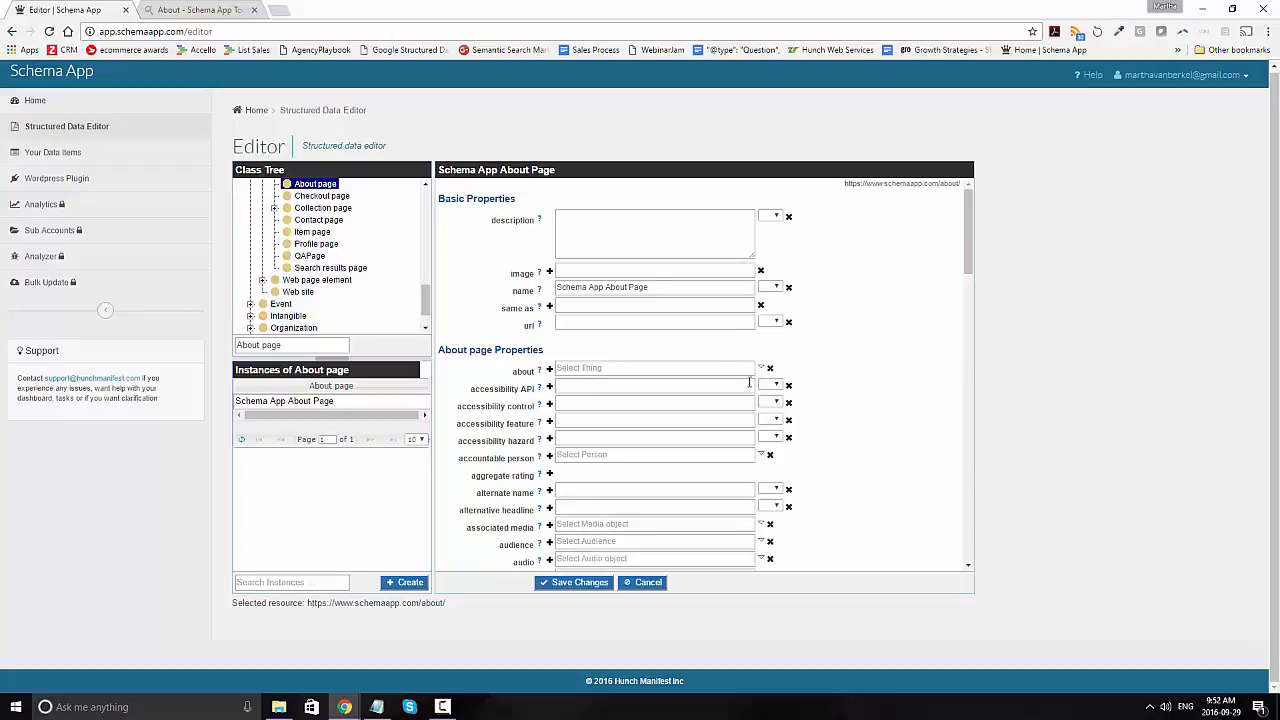
Enter the description "Schema App About page describes what is Schema App."
mouse_move(537, 219)
click(616, 218)
text(Schema App A)
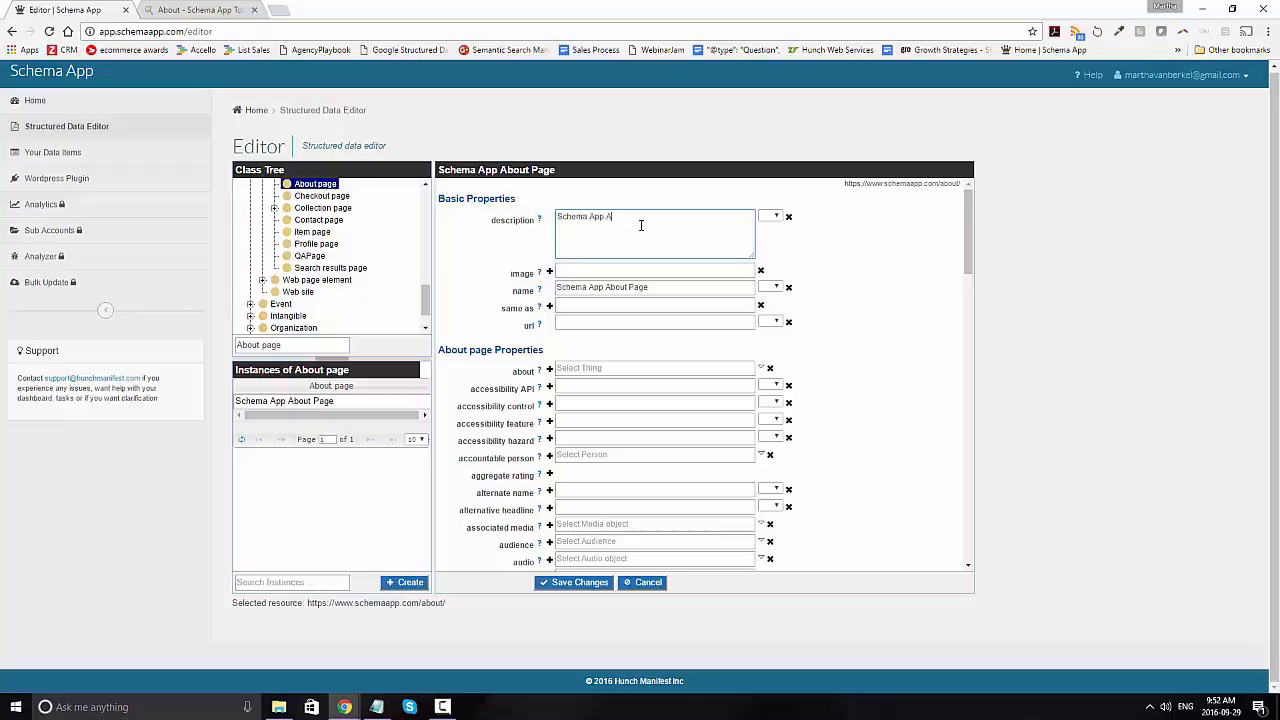
text(bout page describes wha i)
key(BackSpace)
key(BackSpace)
text(t is Schema App.)
Copy the Schema App logo's image address from the website's About page and paste it as the image property
click(590, 270)
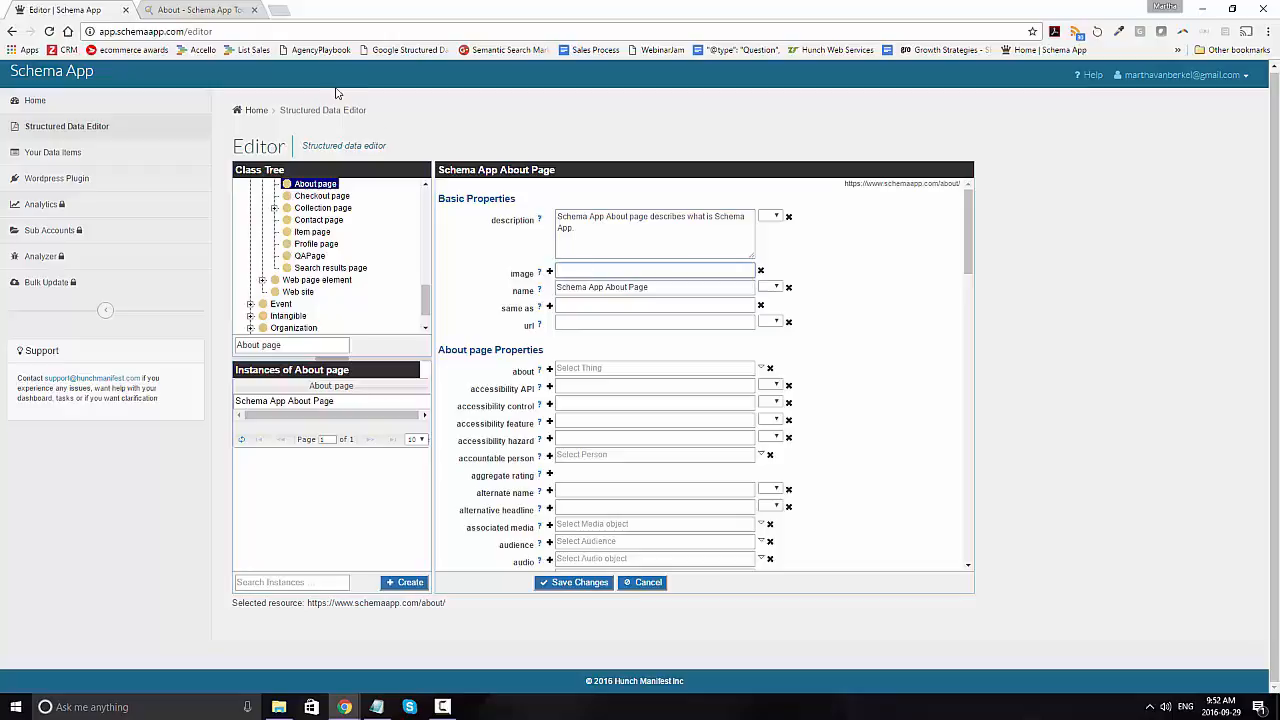
click(231, 8)
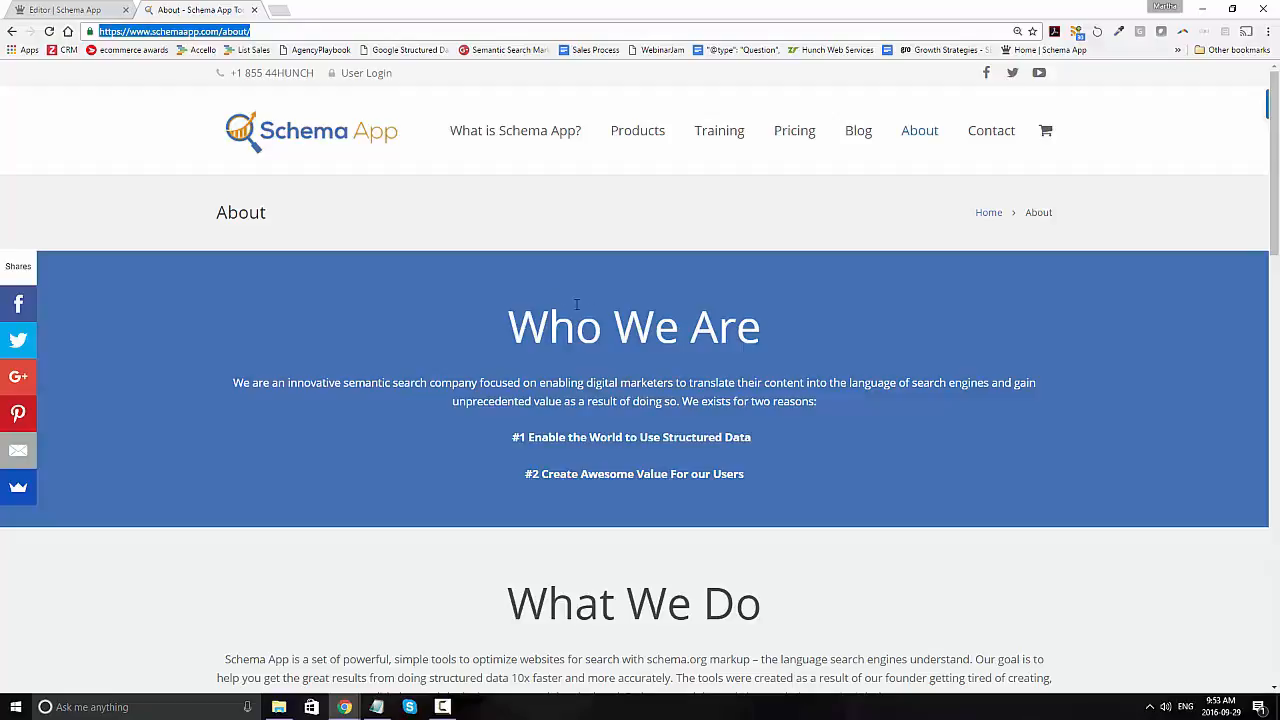
right_click(326, 135)
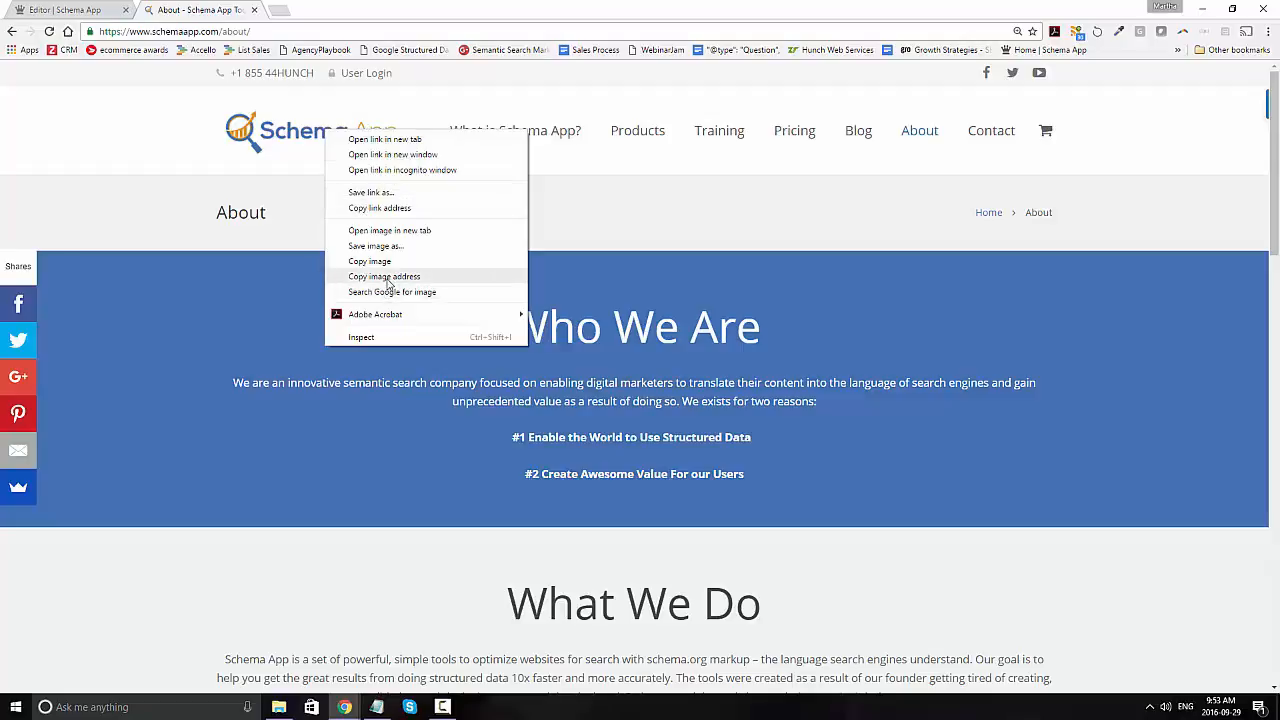
click(385, 276)
key(ctrl+shift+Tab)
key(ctrl+v)
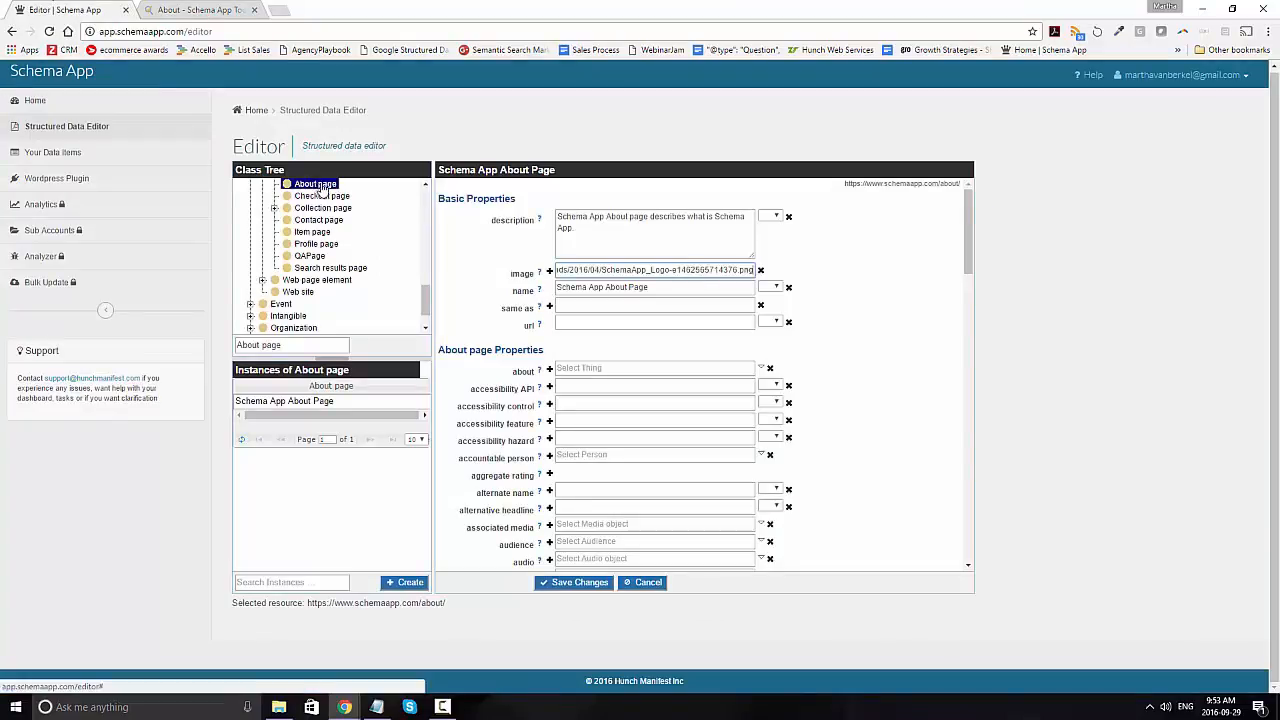
click(584, 307)
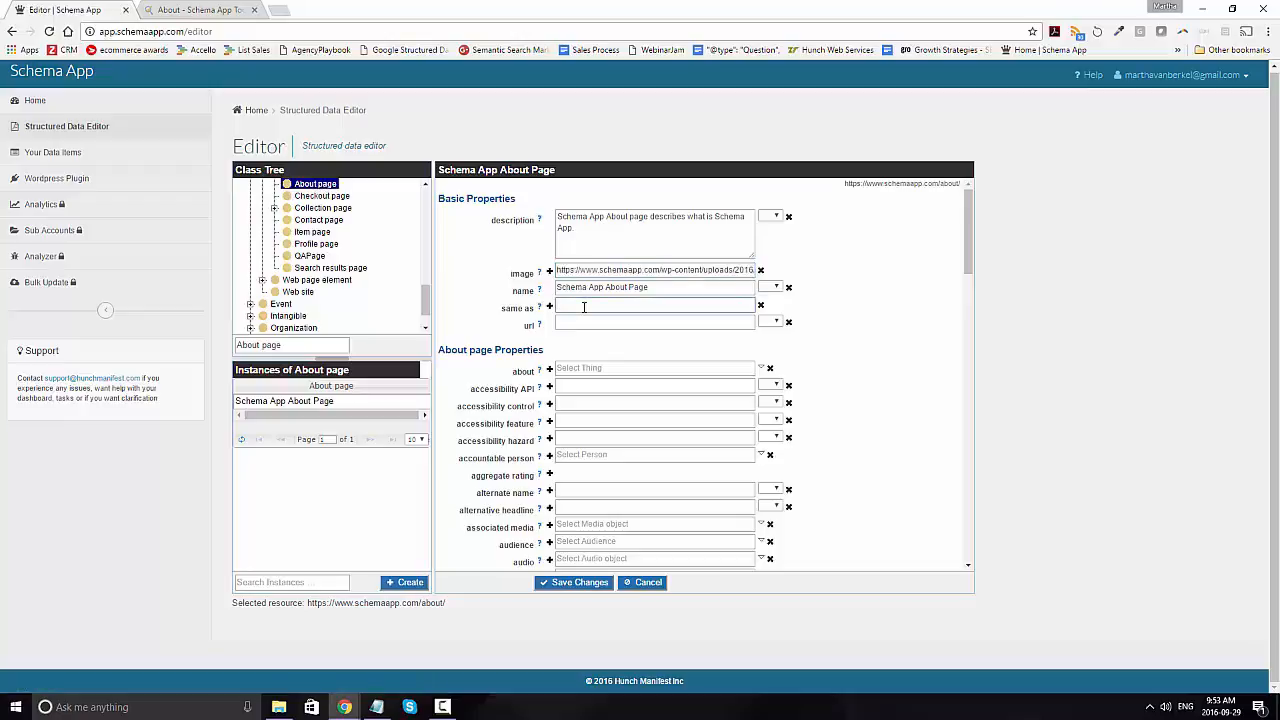
click(207, 15)
click(204, 31)
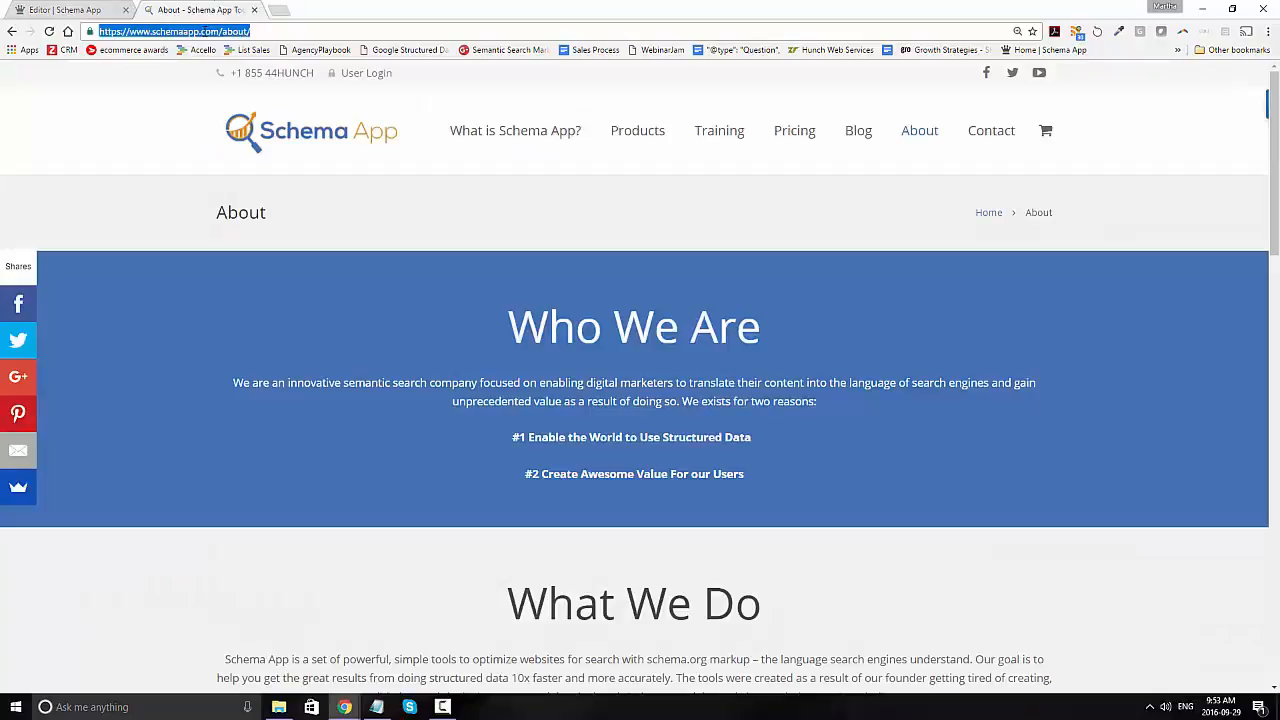
click(65, 9)
click(601, 319)
key(ctrl+v)
Set the about property to the existing Schema App data item
click(604, 369)
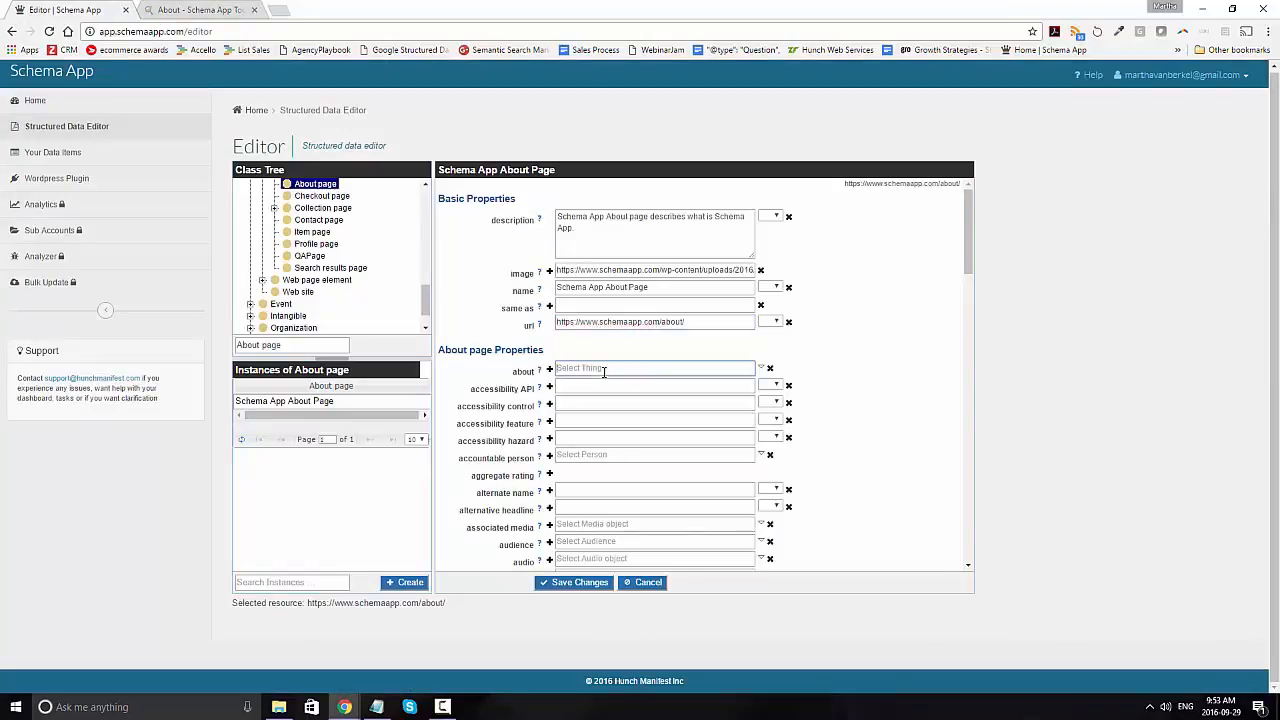
scroll(886, 424, down, 1)
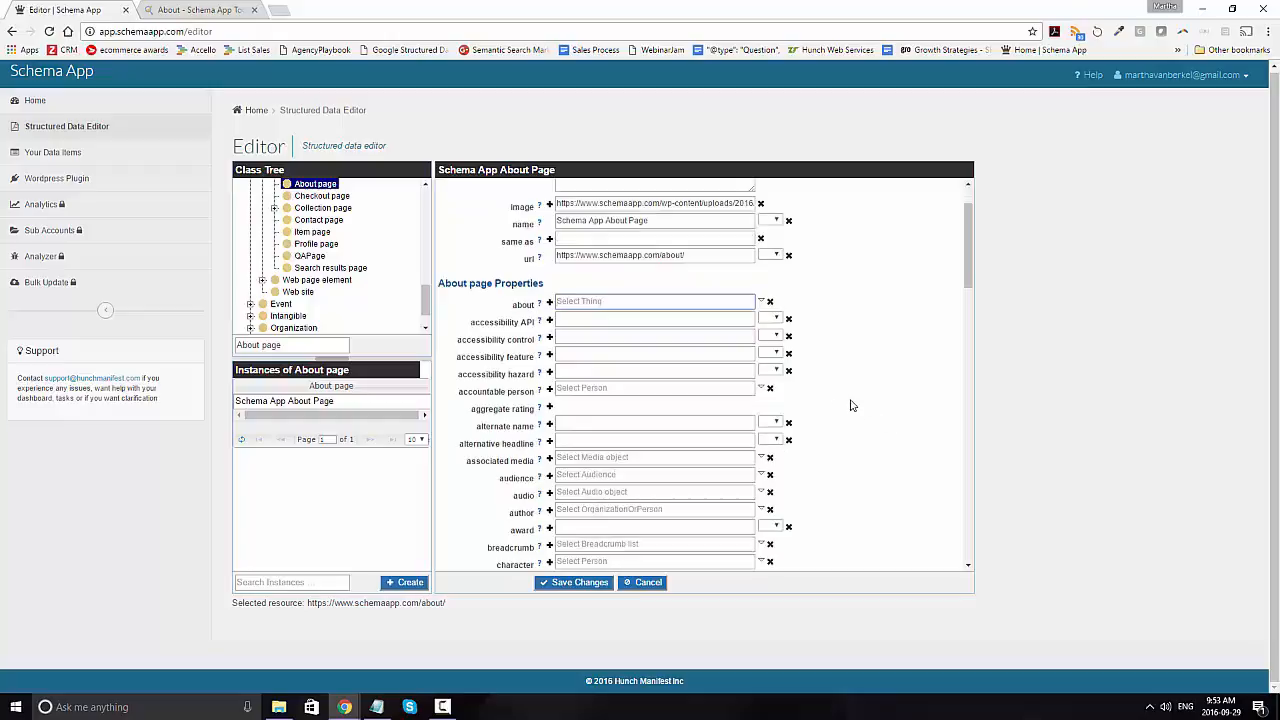
mouse_move(544, 307)
text(Sh)
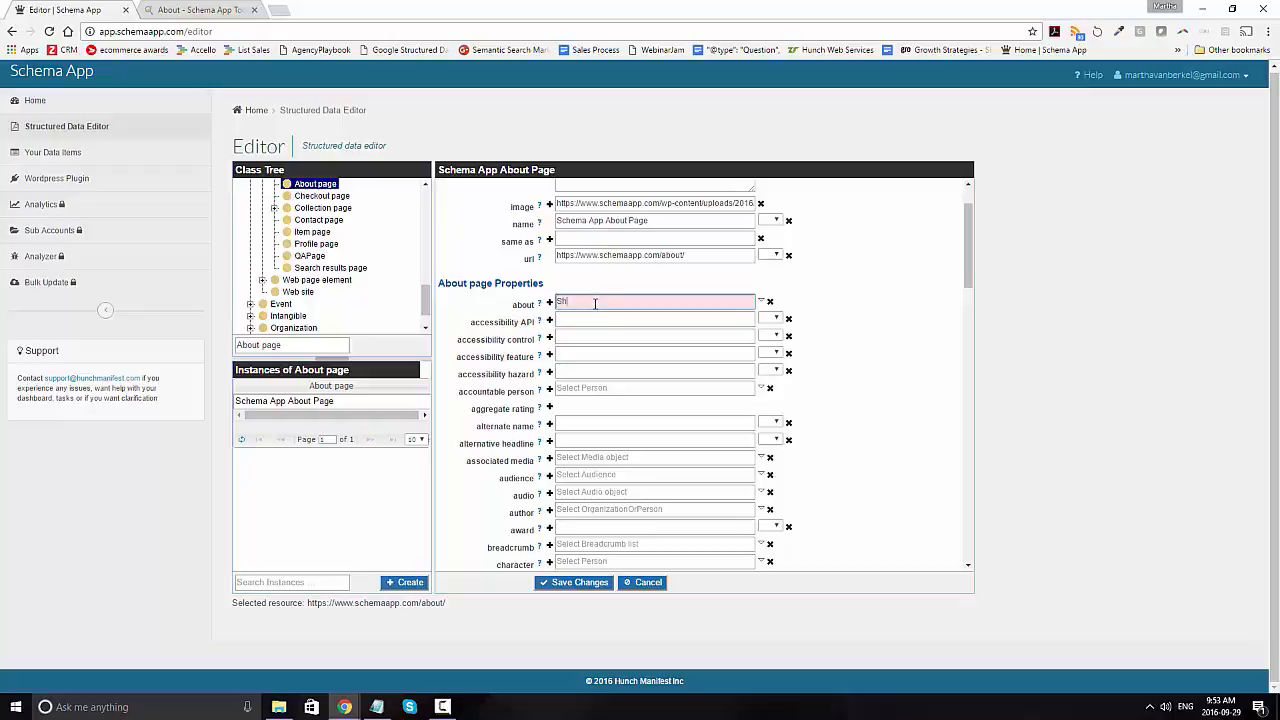
text(chema)
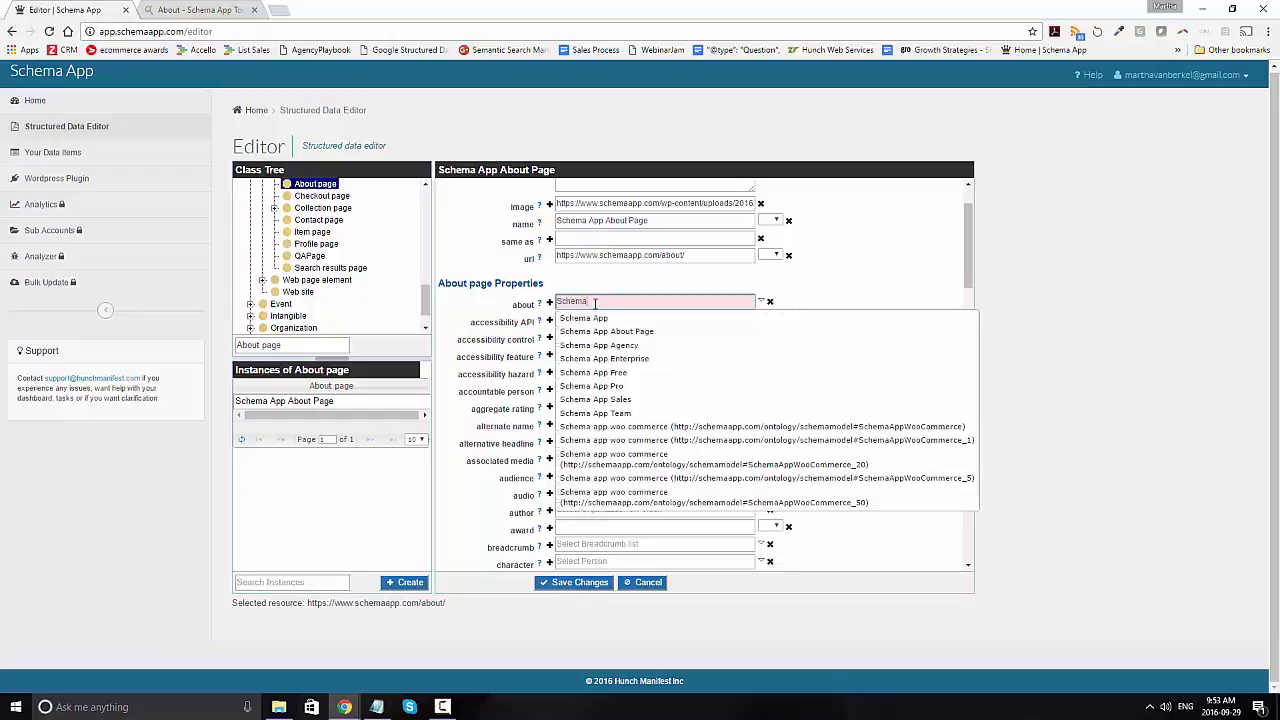
click(598, 318)
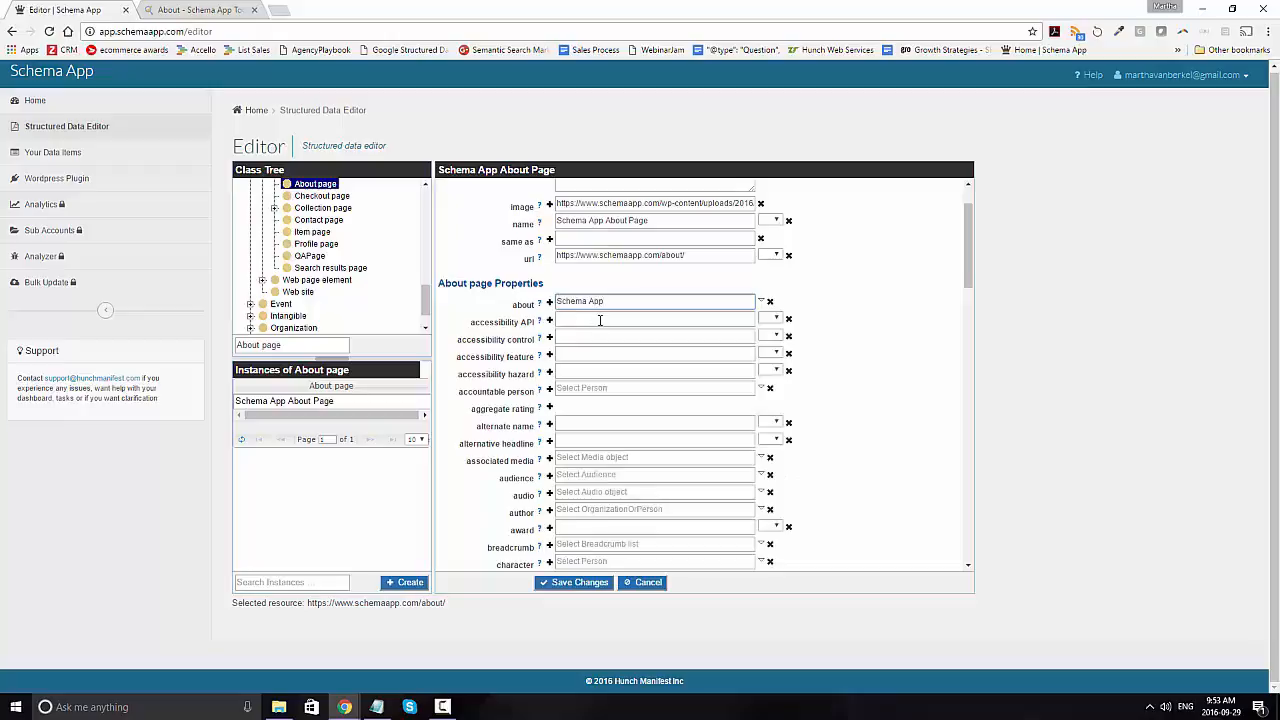
Add a second about value and set it to the existing data item of the person from the suggestions
click(550, 302)
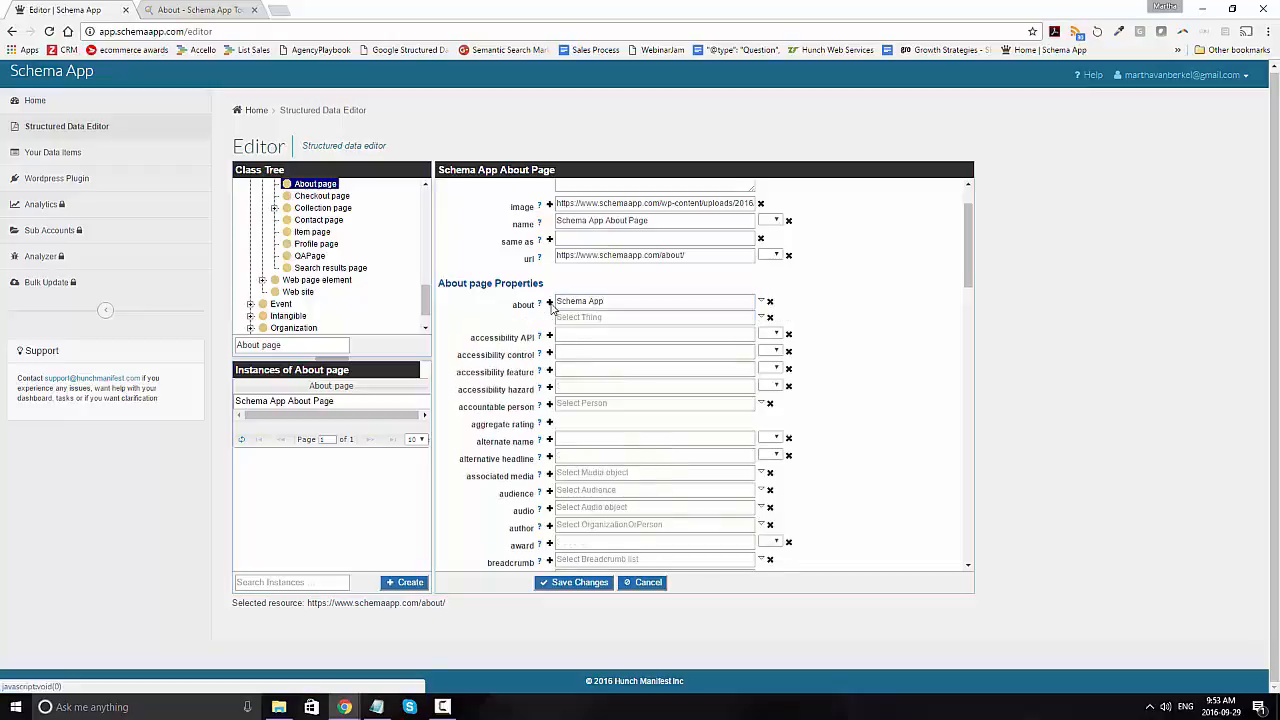
click(575, 316)
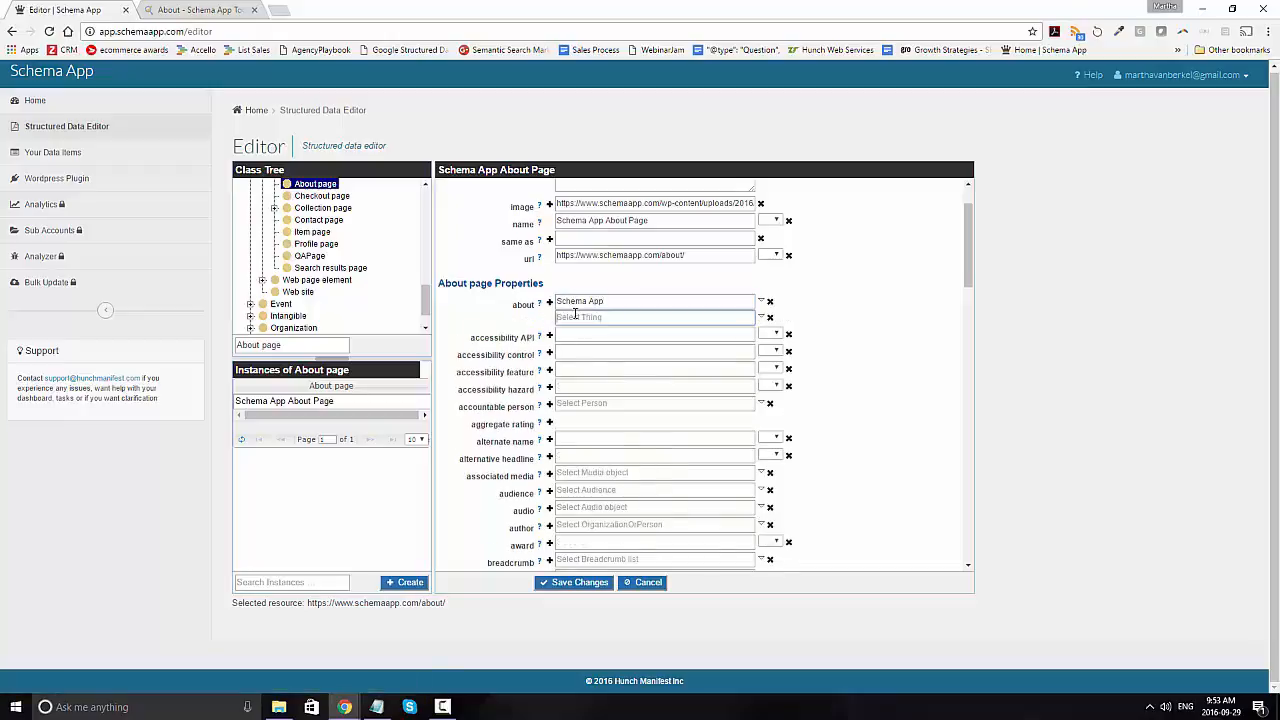
text(Marth)
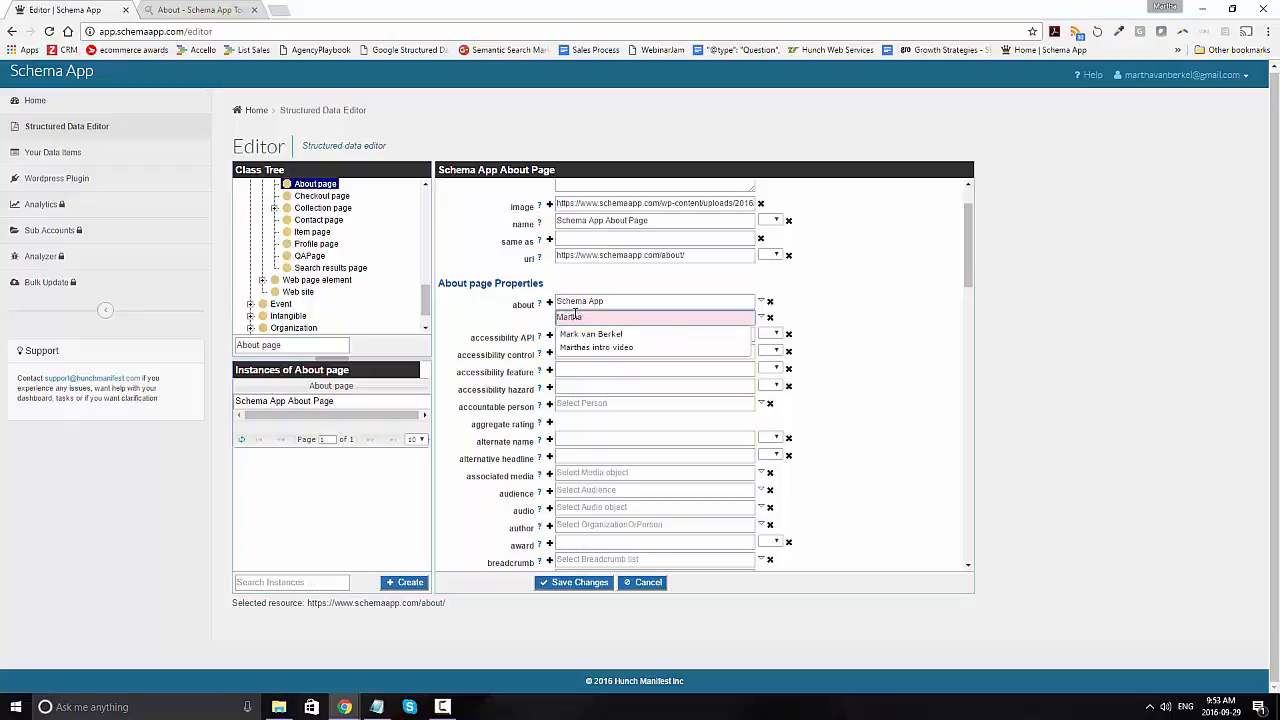
text(a)
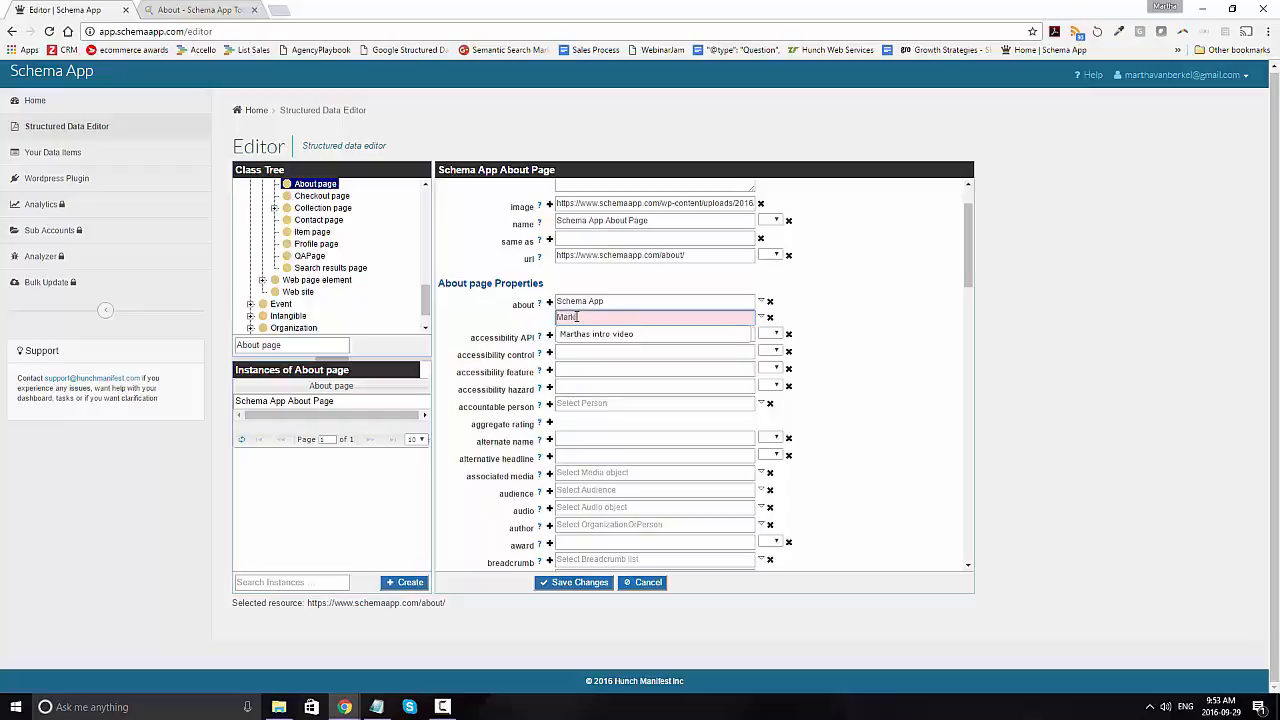
key(BackSpace)
key(BackSpace)
text(k)
click(590, 334)
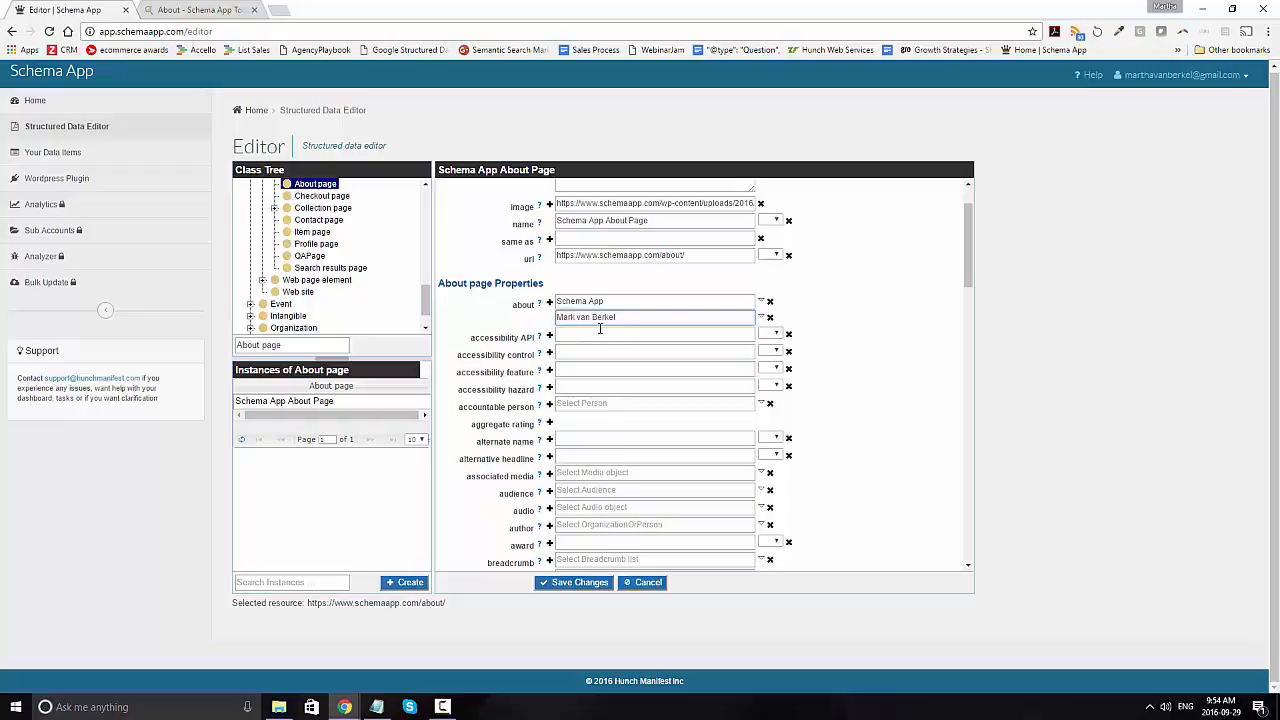
Add a third about value and start a new data item for it, labelled with the person's full name
click(549, 302)
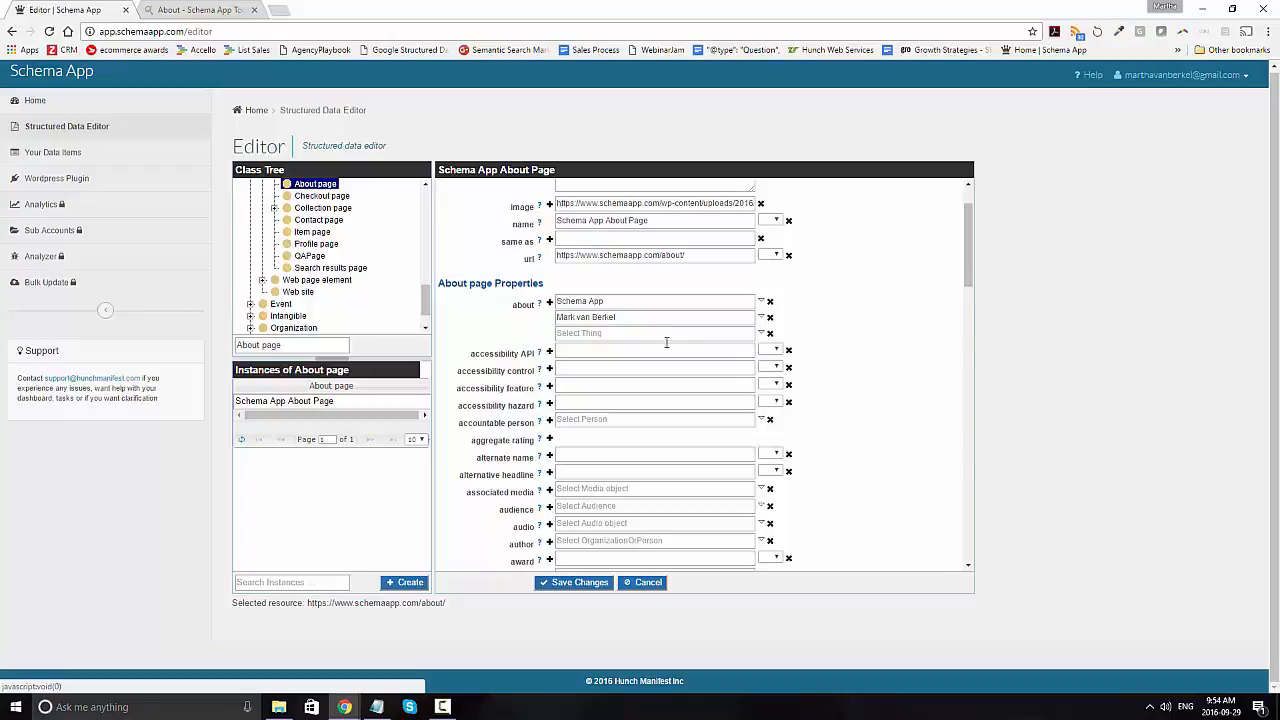
click(761, 334)
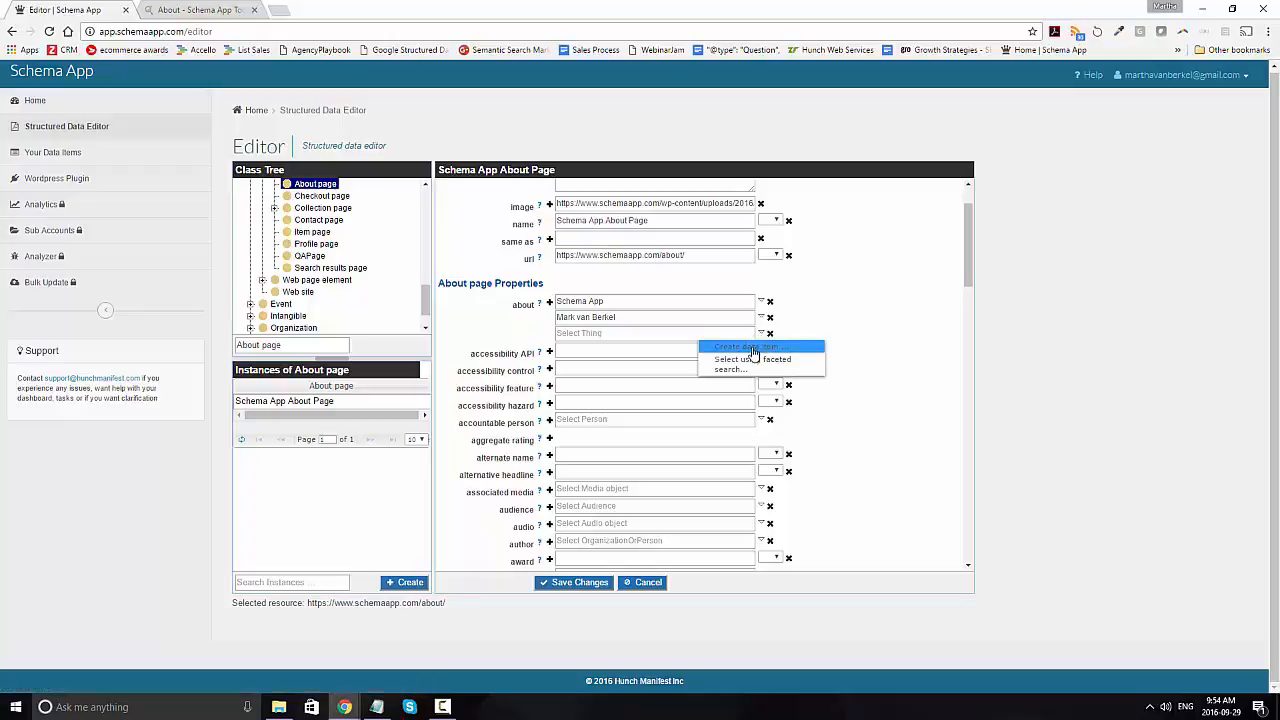
click(752, 350)
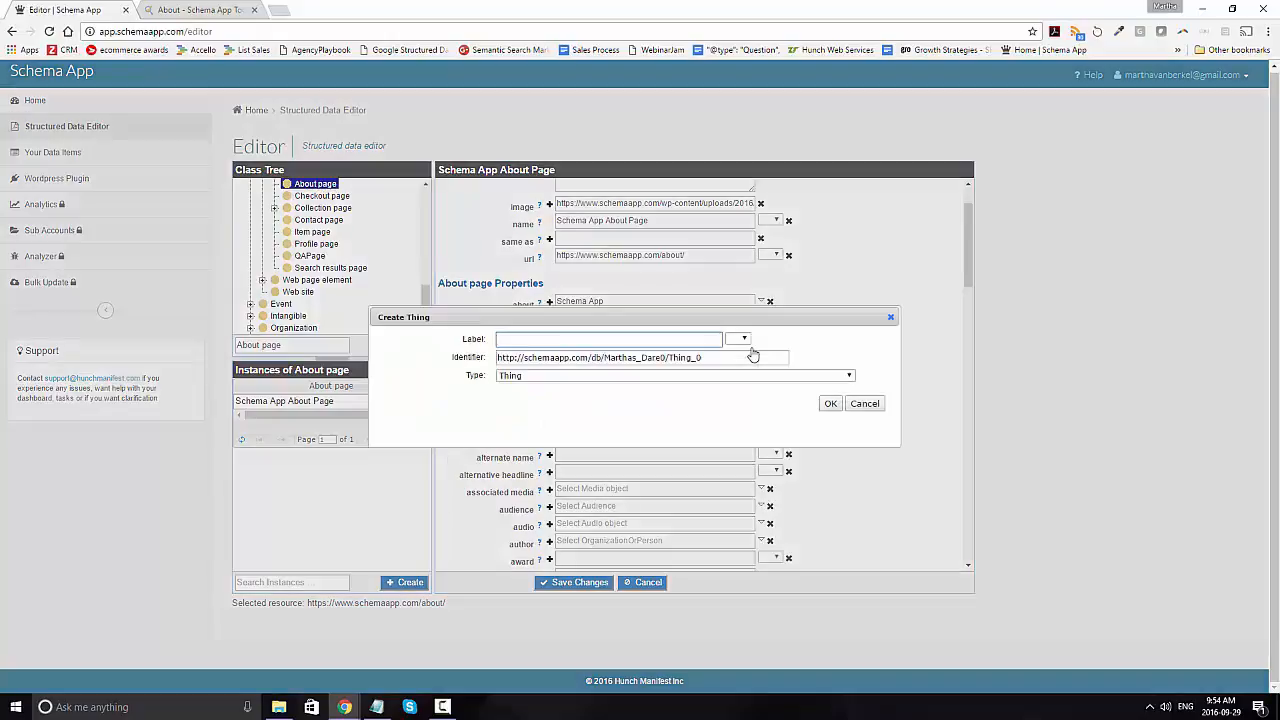
text(Martha van Berkel)
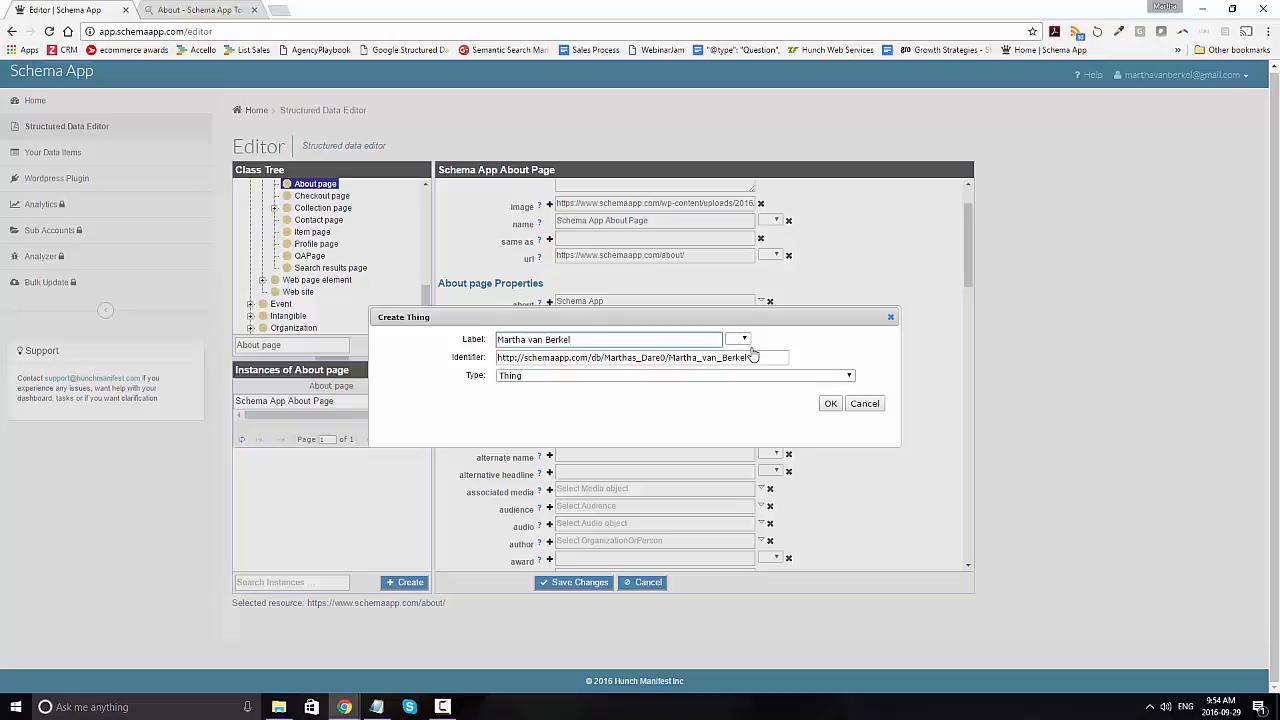
click(236, 9)
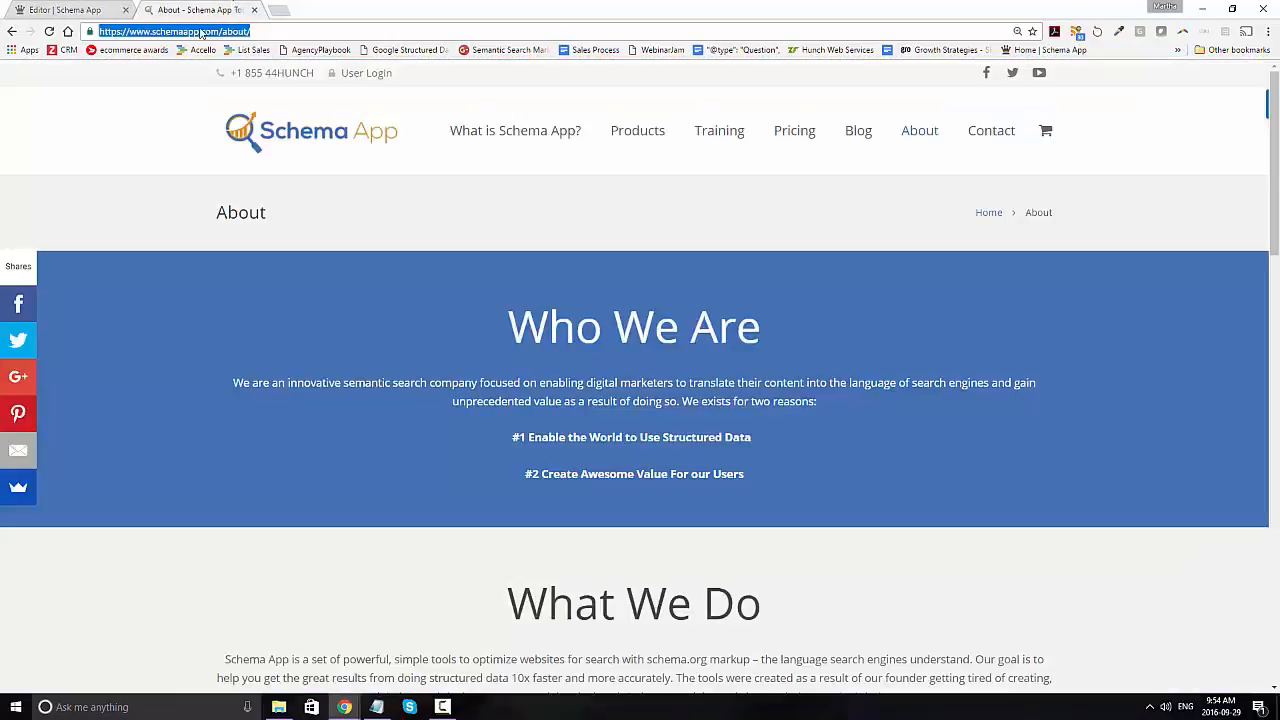
click(70, 9)
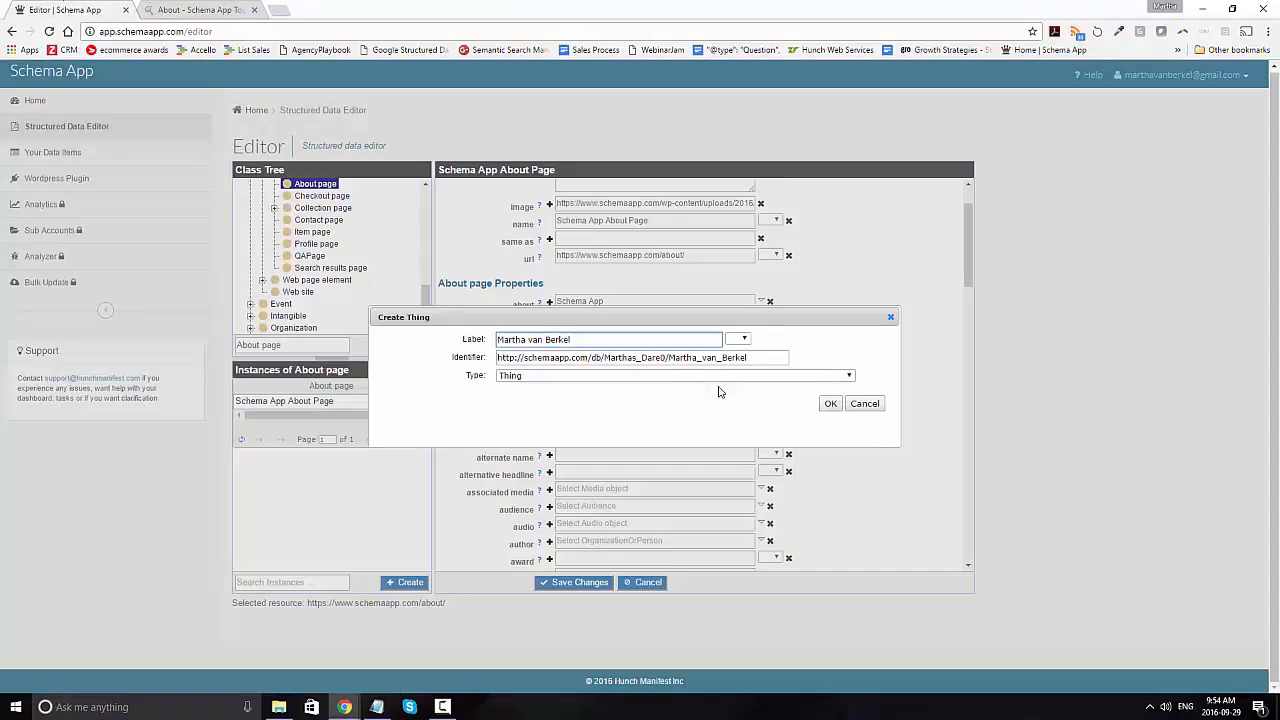
drag(766, 358, 418, 357)
key(ctrl+v)
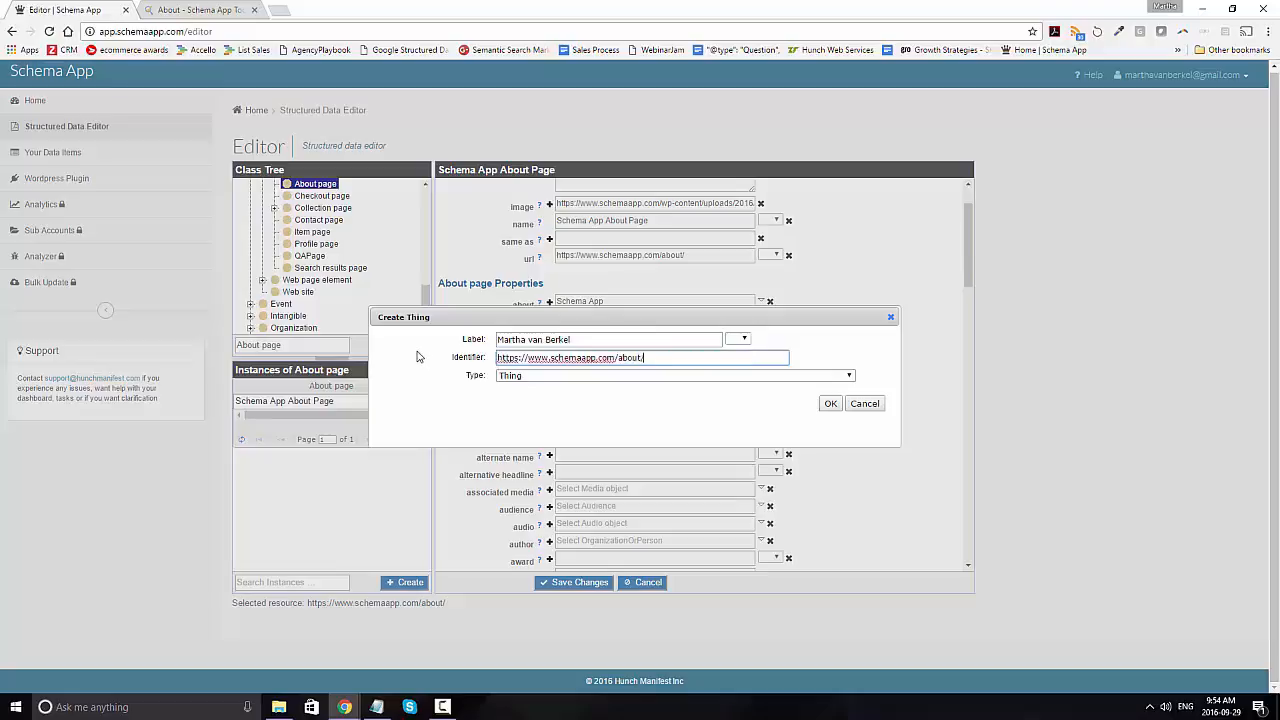
text(#marthavanberkel)
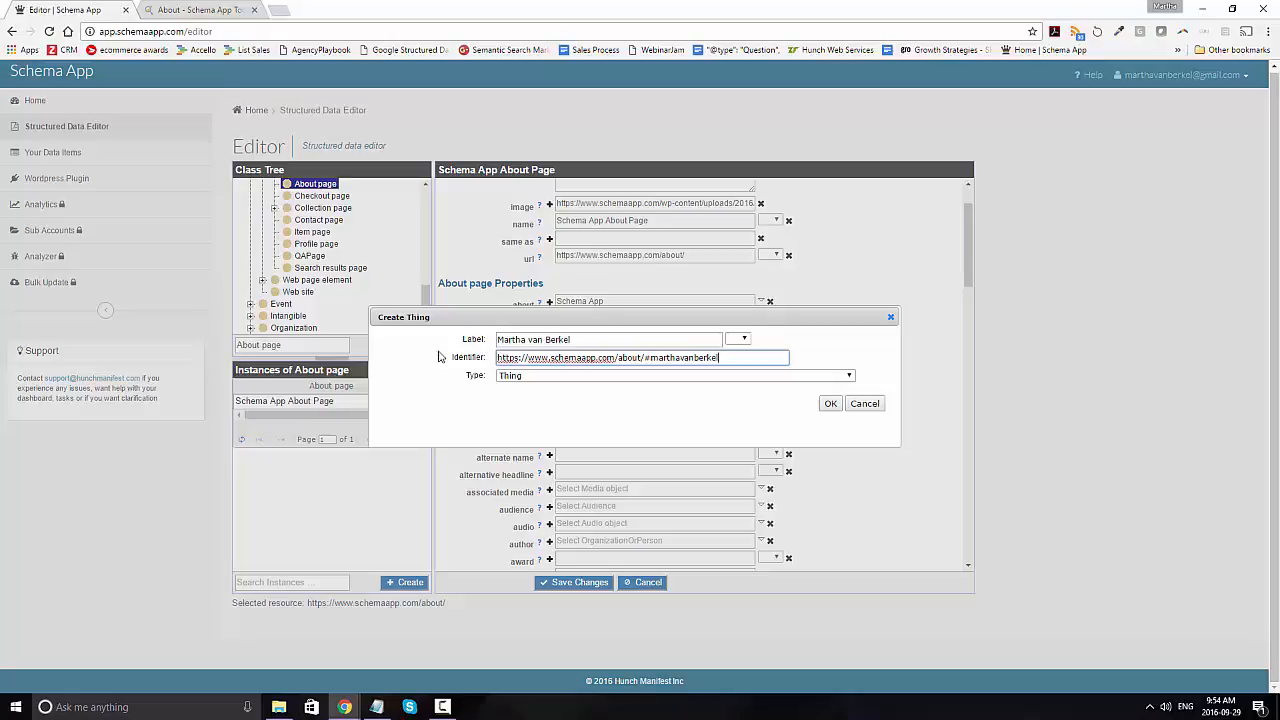
Set the new item's type to Person and create it as the third about value
drag(643, 357, 739, 365)
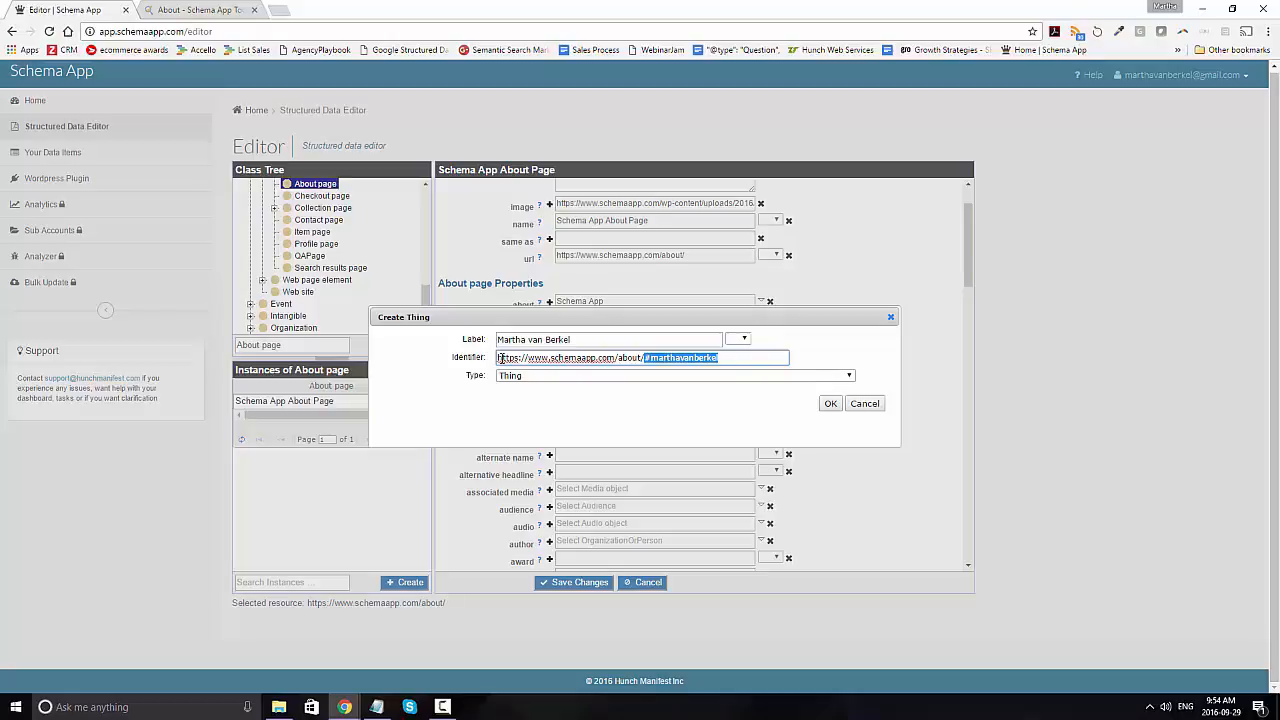
click(616, 376)
text(Person)
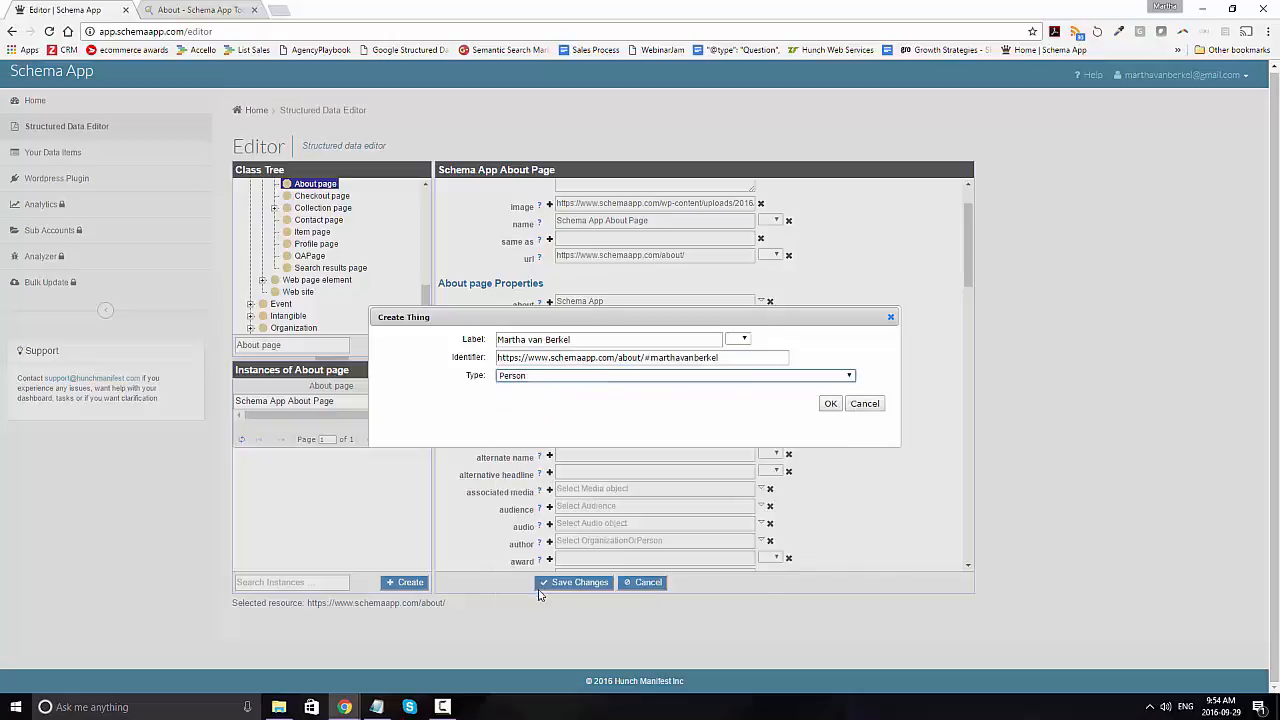
click(540, 591)
click(830, 405)
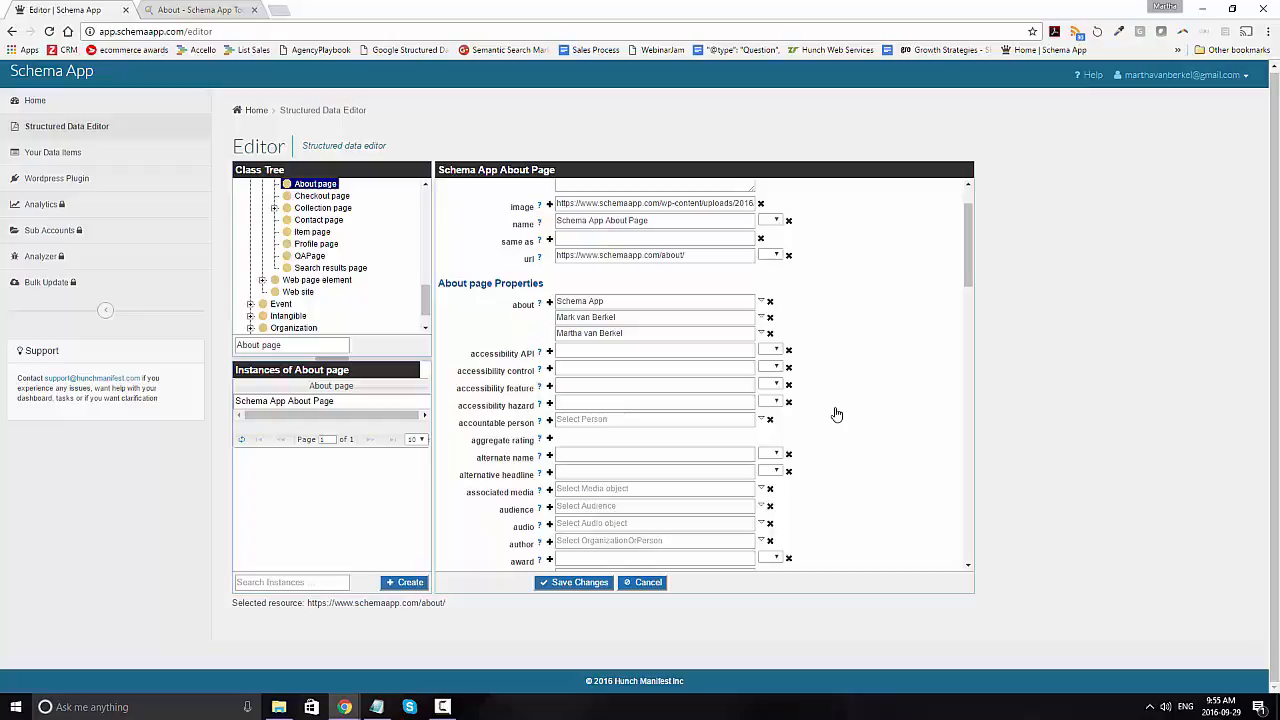
Create a new Video object for the video property, naming it as the person's rapping video and keeping the default URI
scroll(838, 414, down, 1)
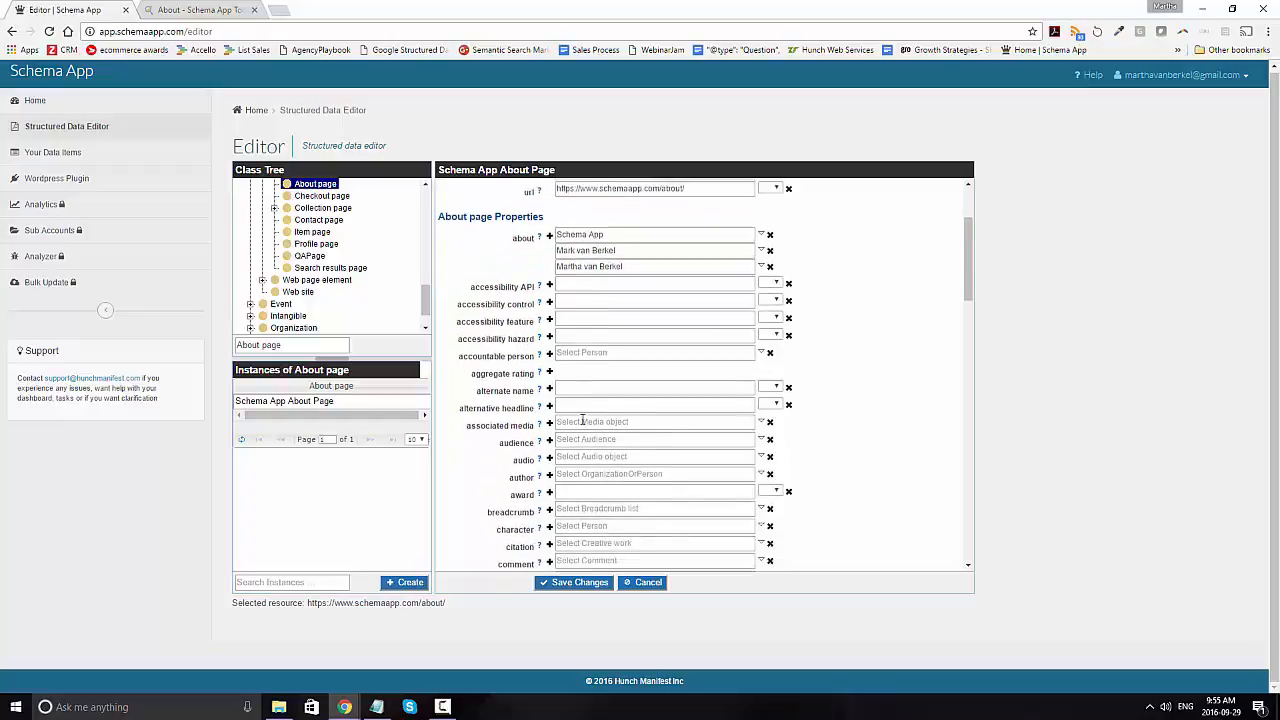
mouse_move(541, 431)
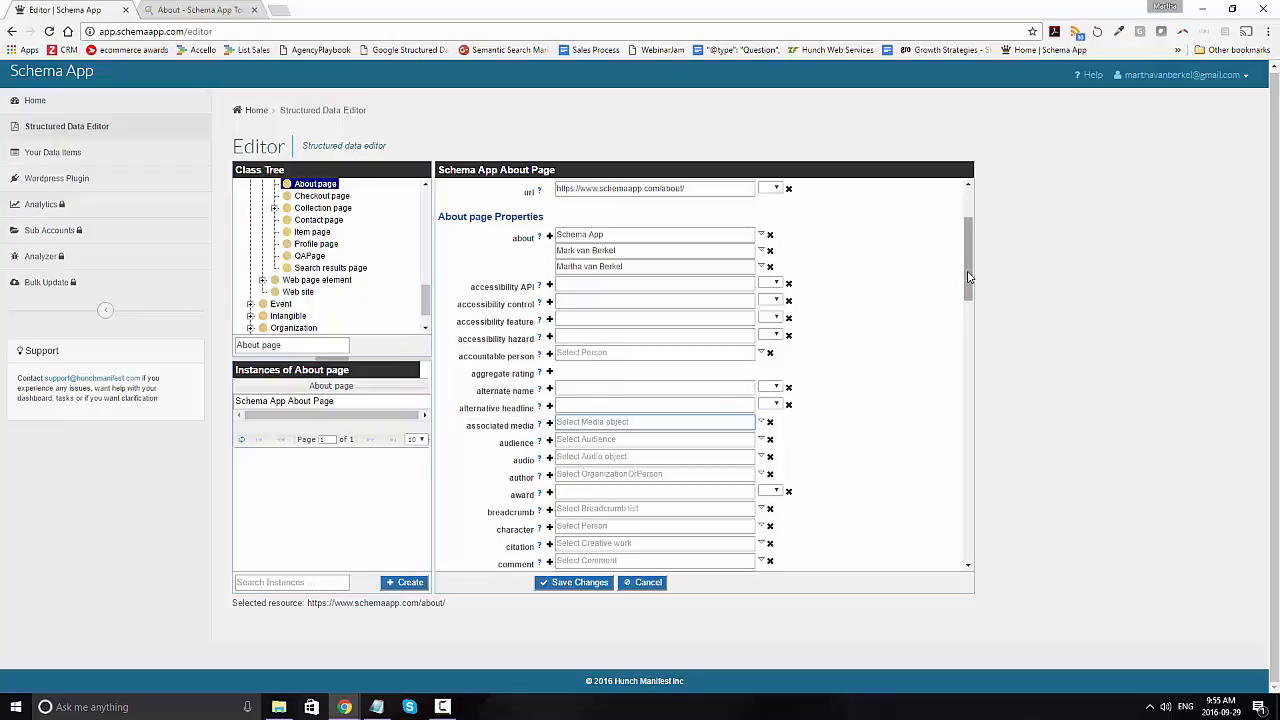
drag(969, 281, 966, 551)
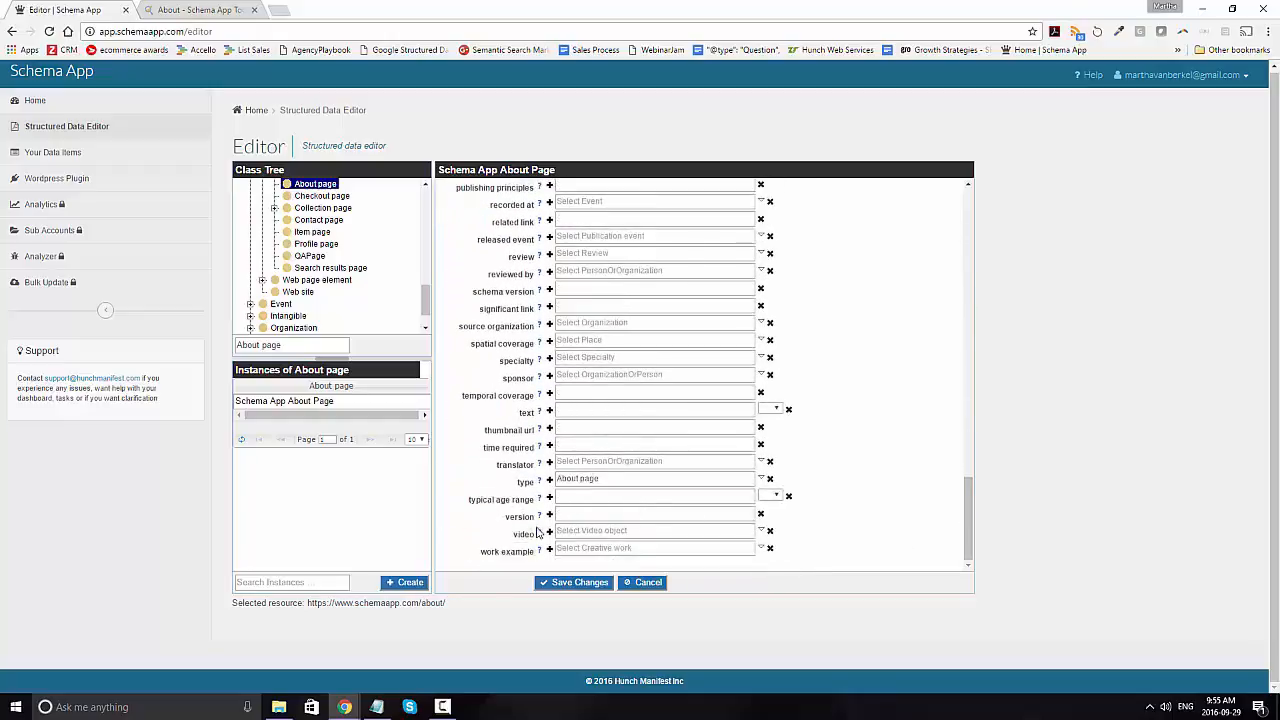
mouse_move(539, 535)
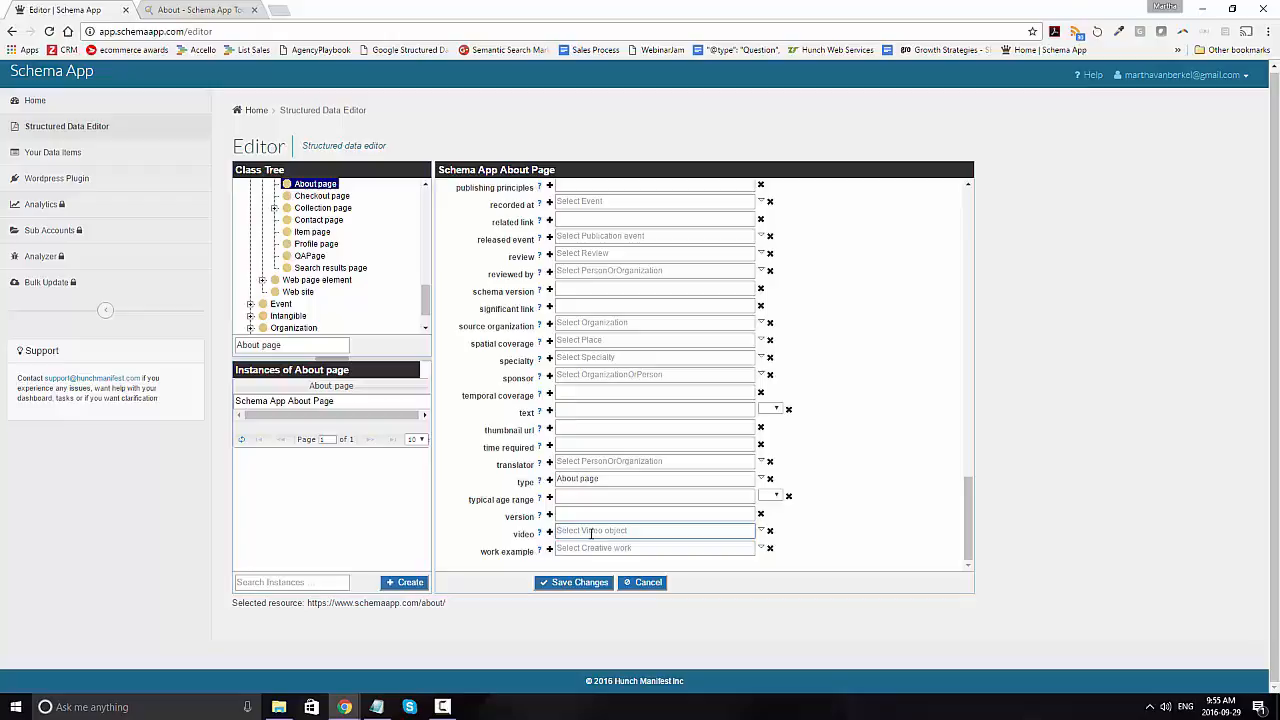
click(761, 532)
click(745, 545)
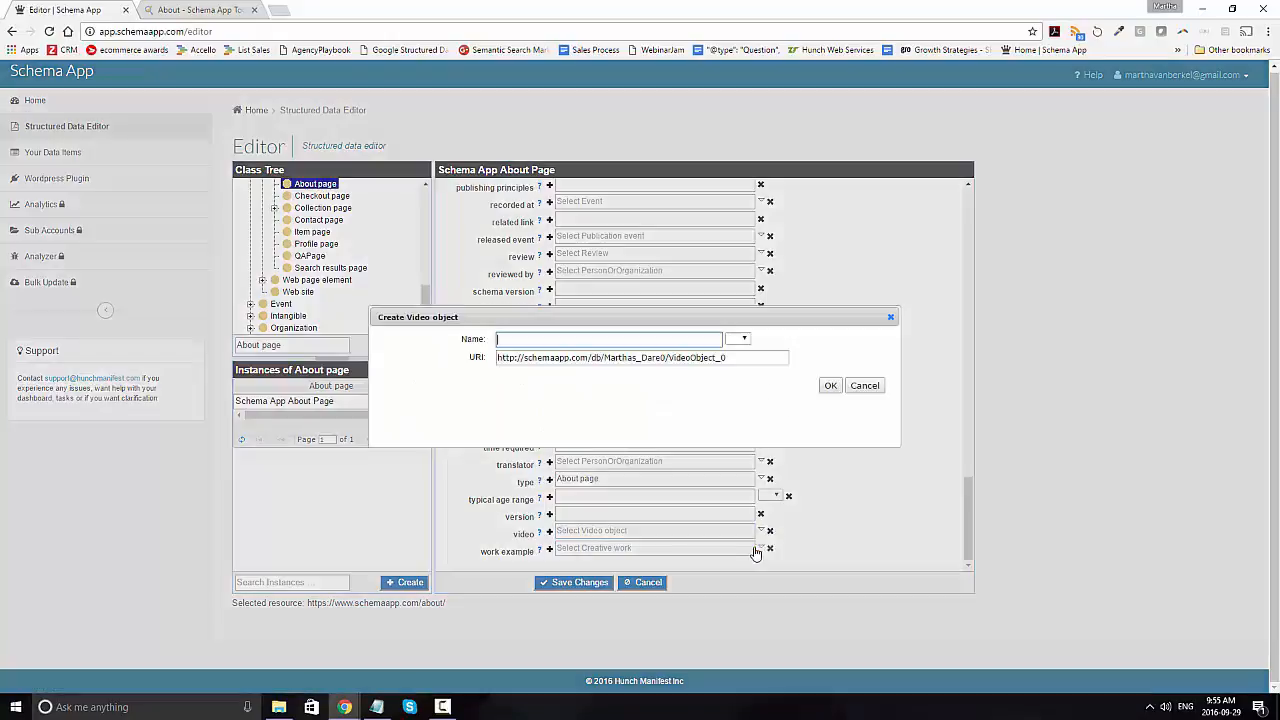
text(Martha's rapping Video)
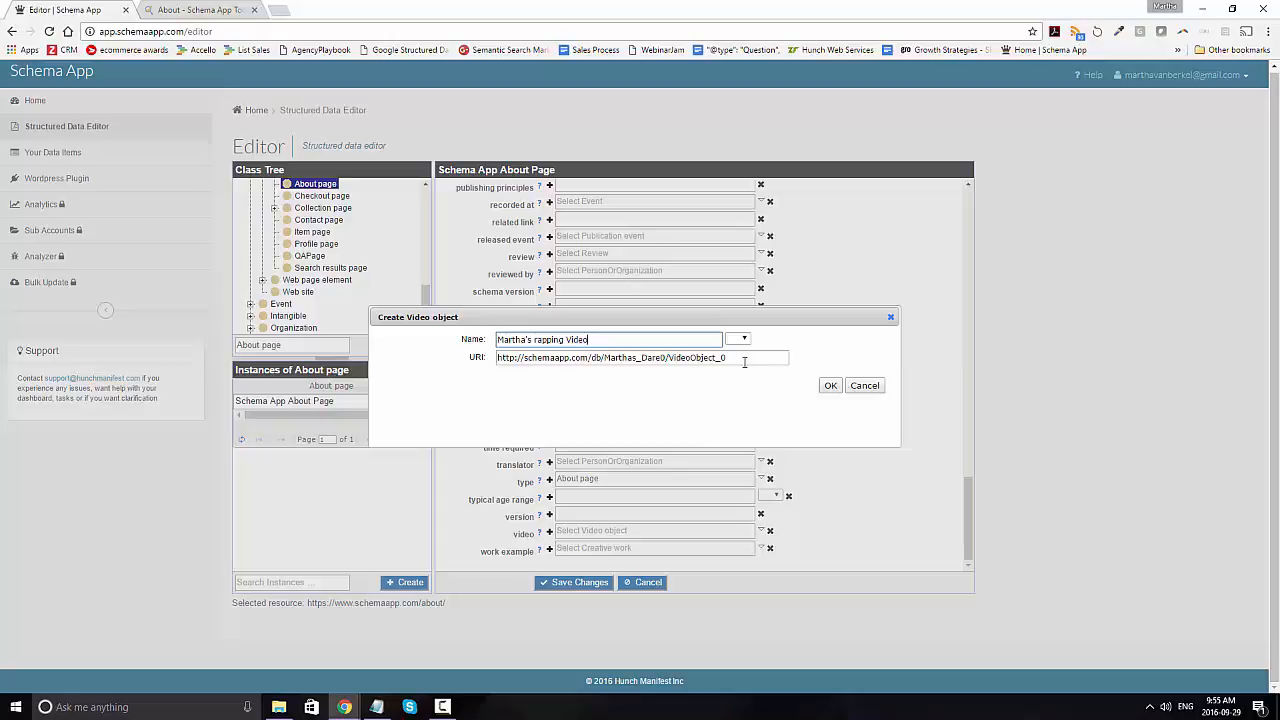
drag(740, 357, 477, 351)
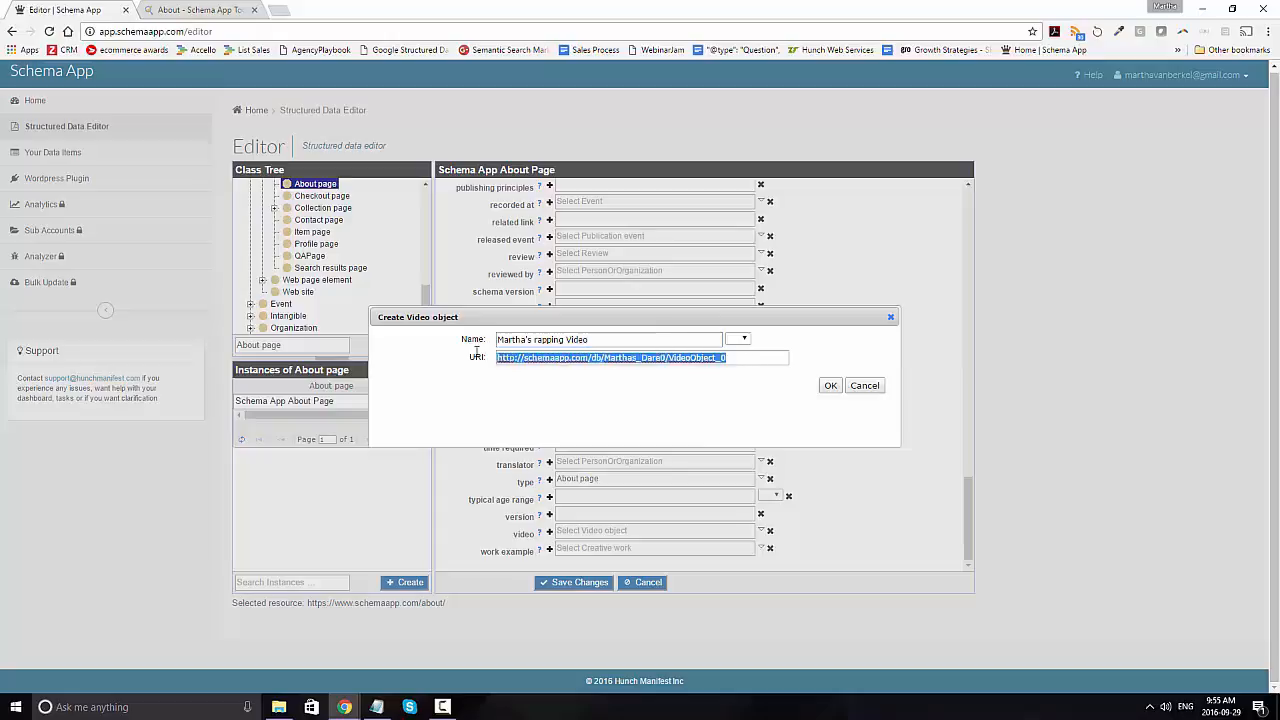
click(761, 359)
click(830, 386)
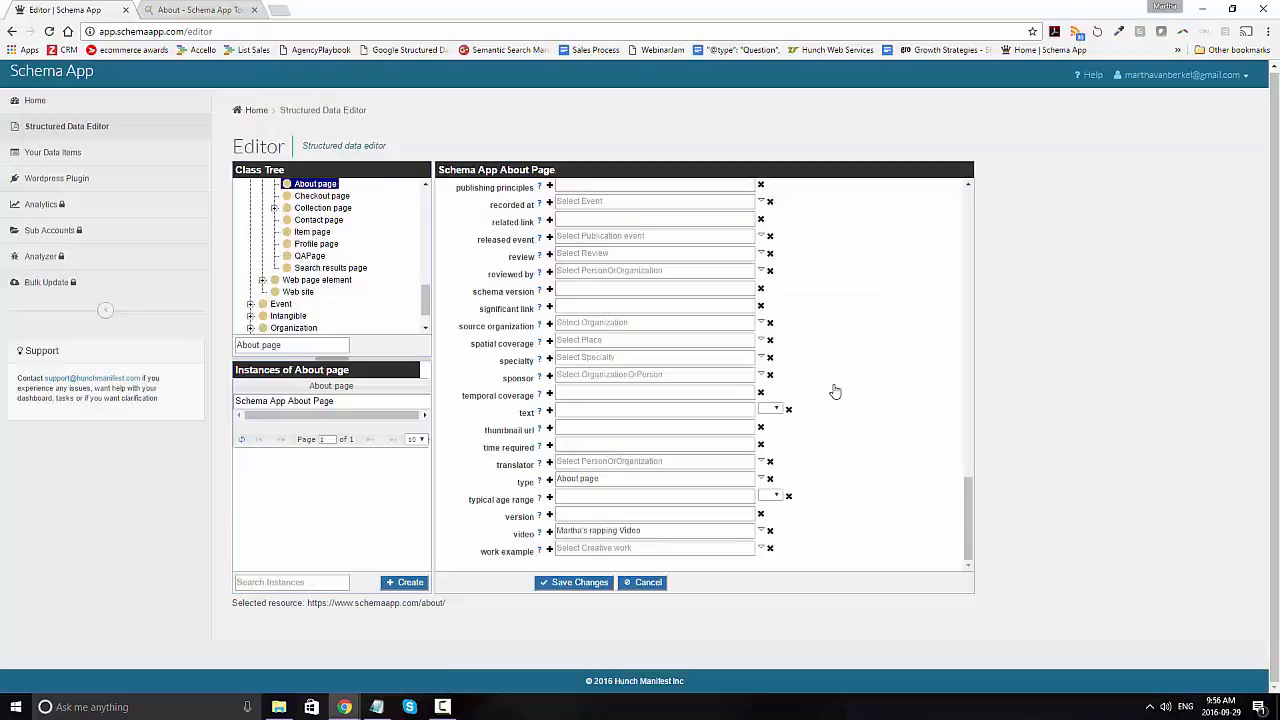
Add a fourth about value and start a new data item for it, labelled Digital Marketing
scroll(858, 431, up, 5)
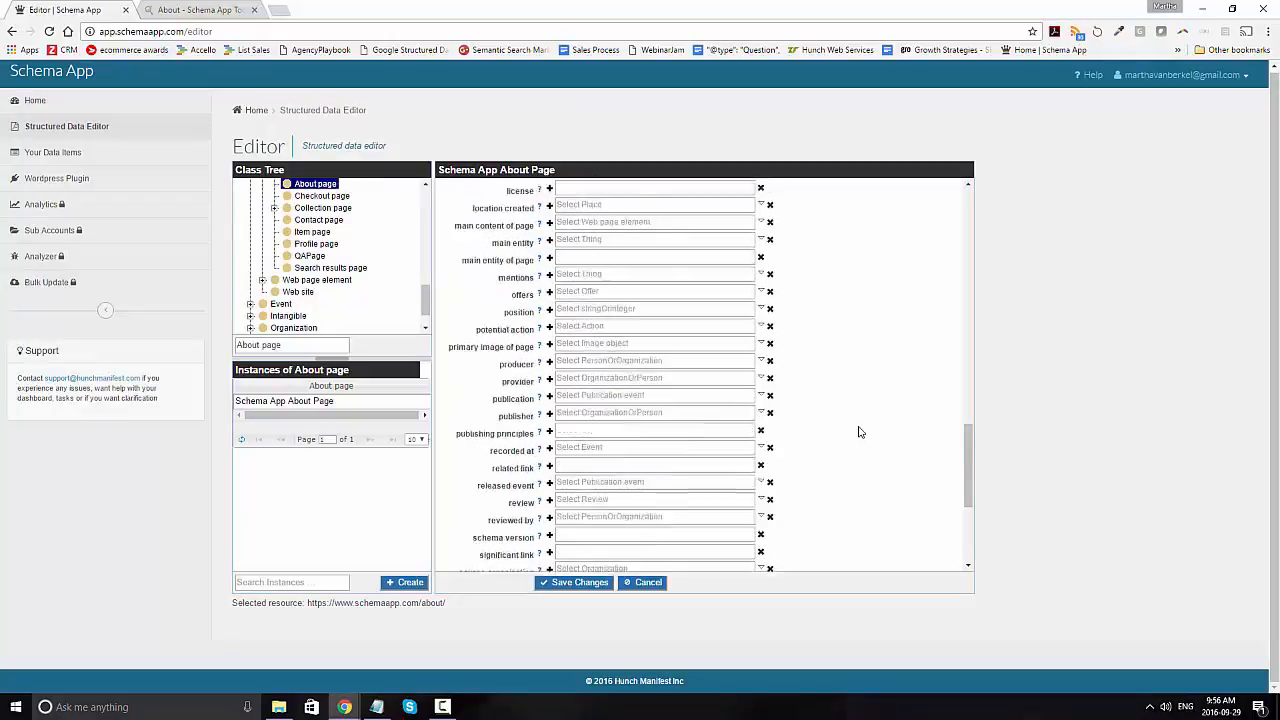
scroll(858, 431, up, 10)
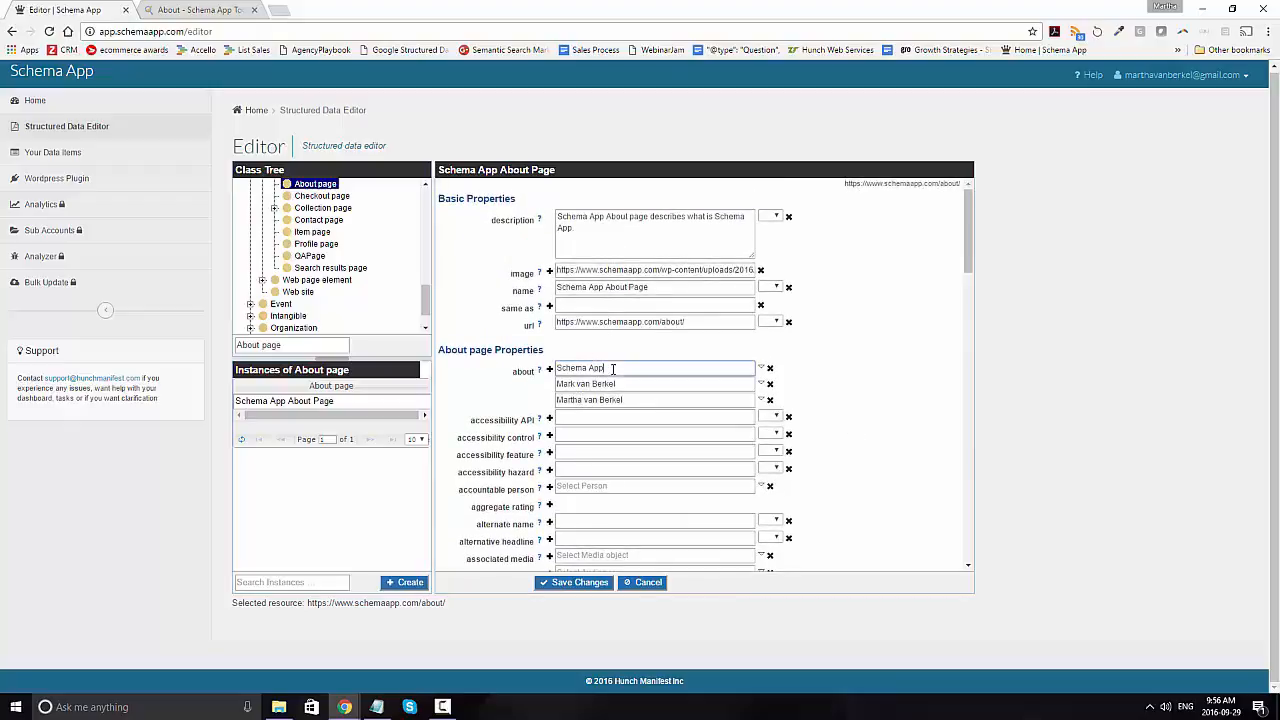
drag(612, 368, 548, 369)
drag(625, 384, 552, 385)
click(645, 400)
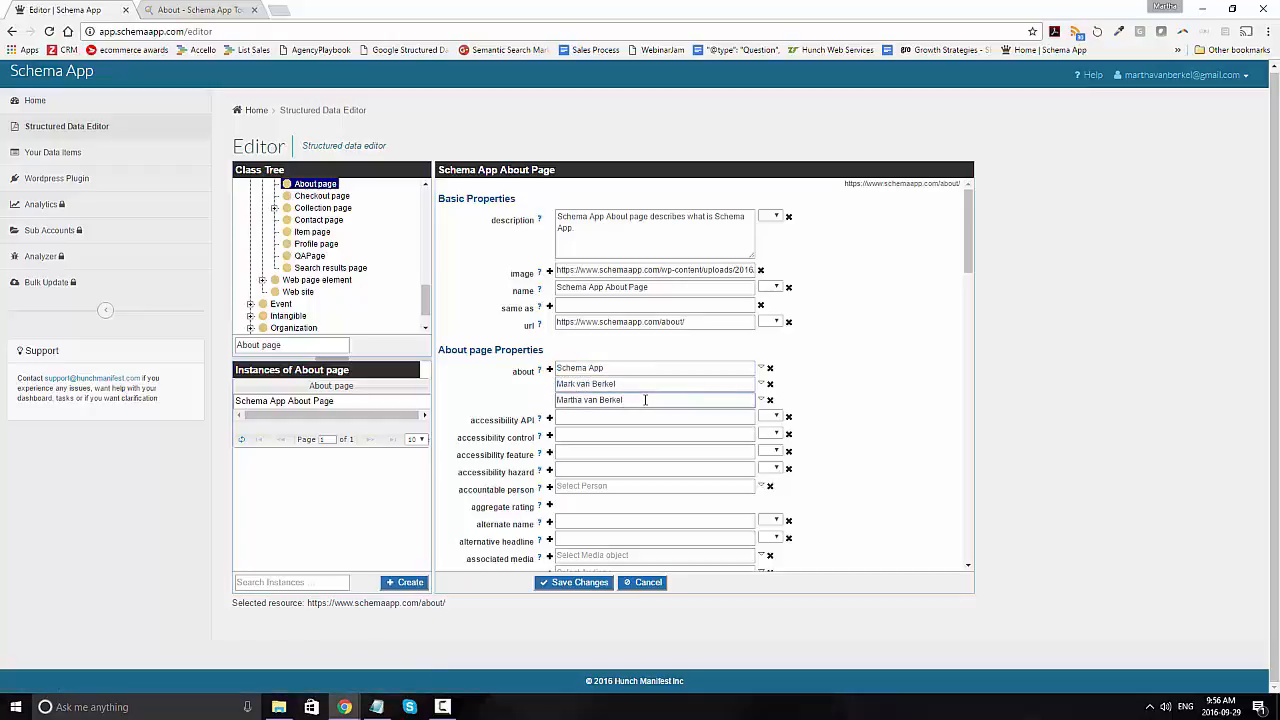
click(549, 371)
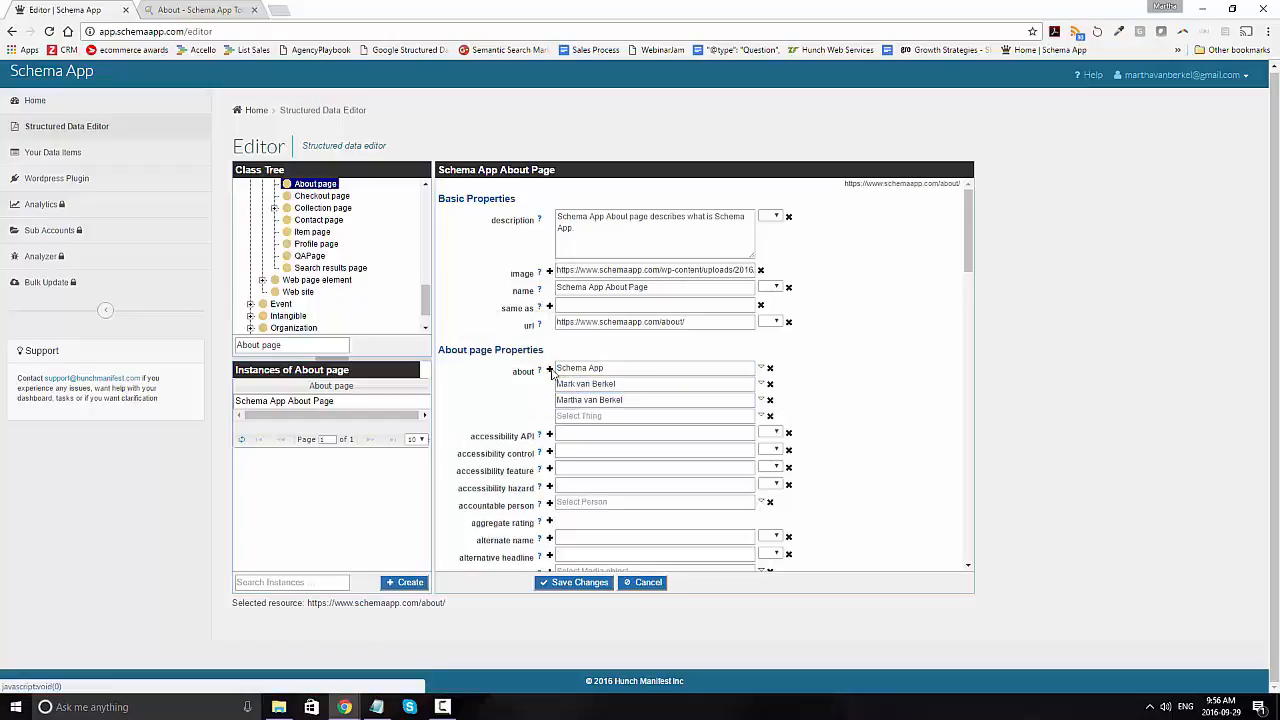
click(761, 416)
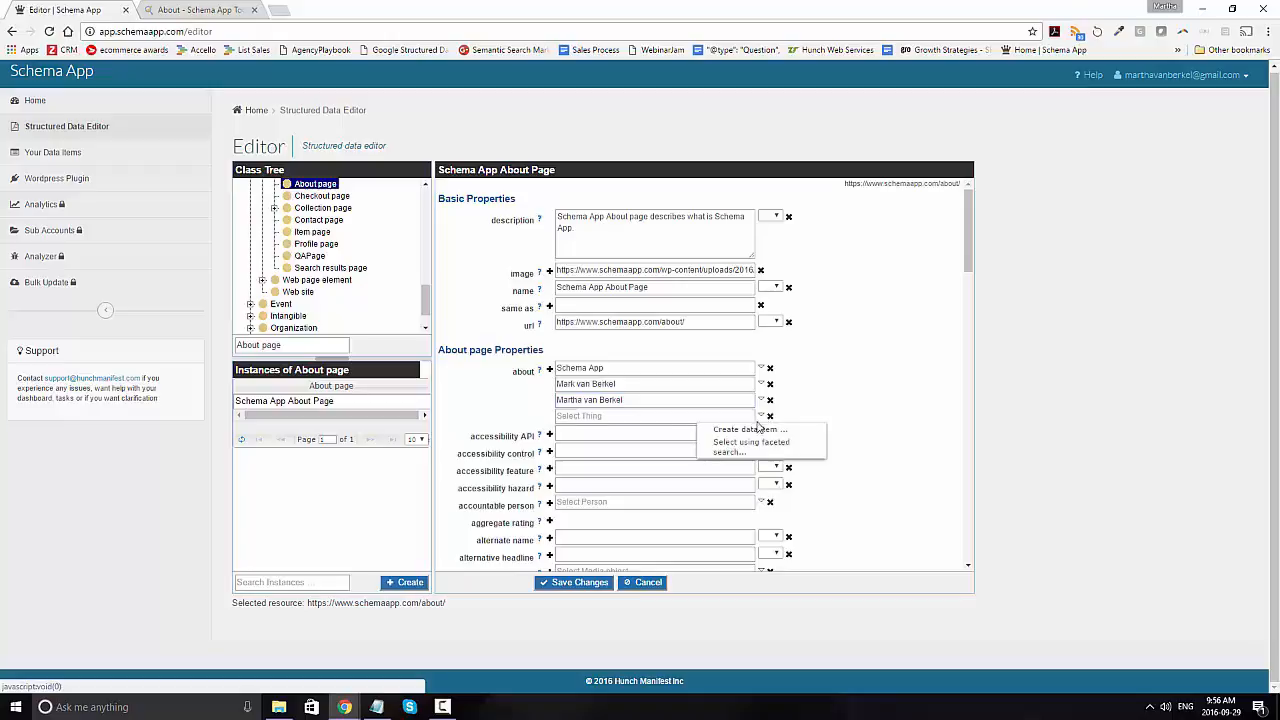
click(752, 430)
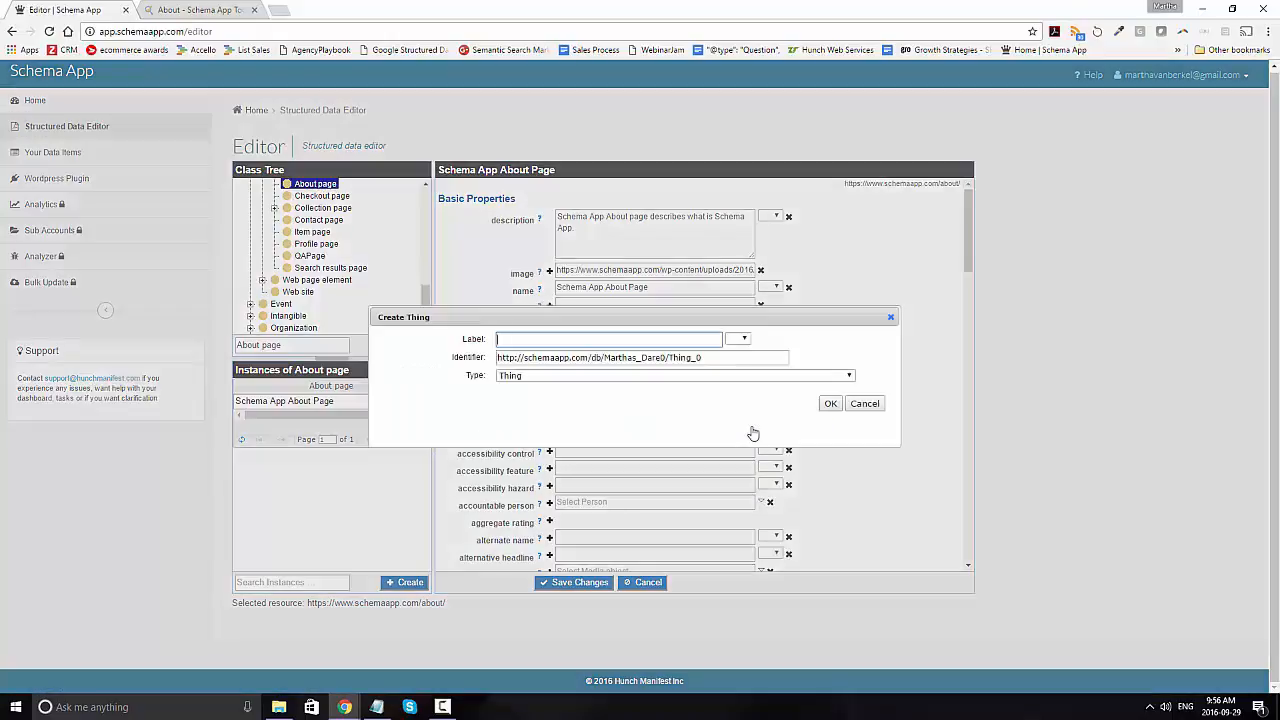
text(Digital Marketin)
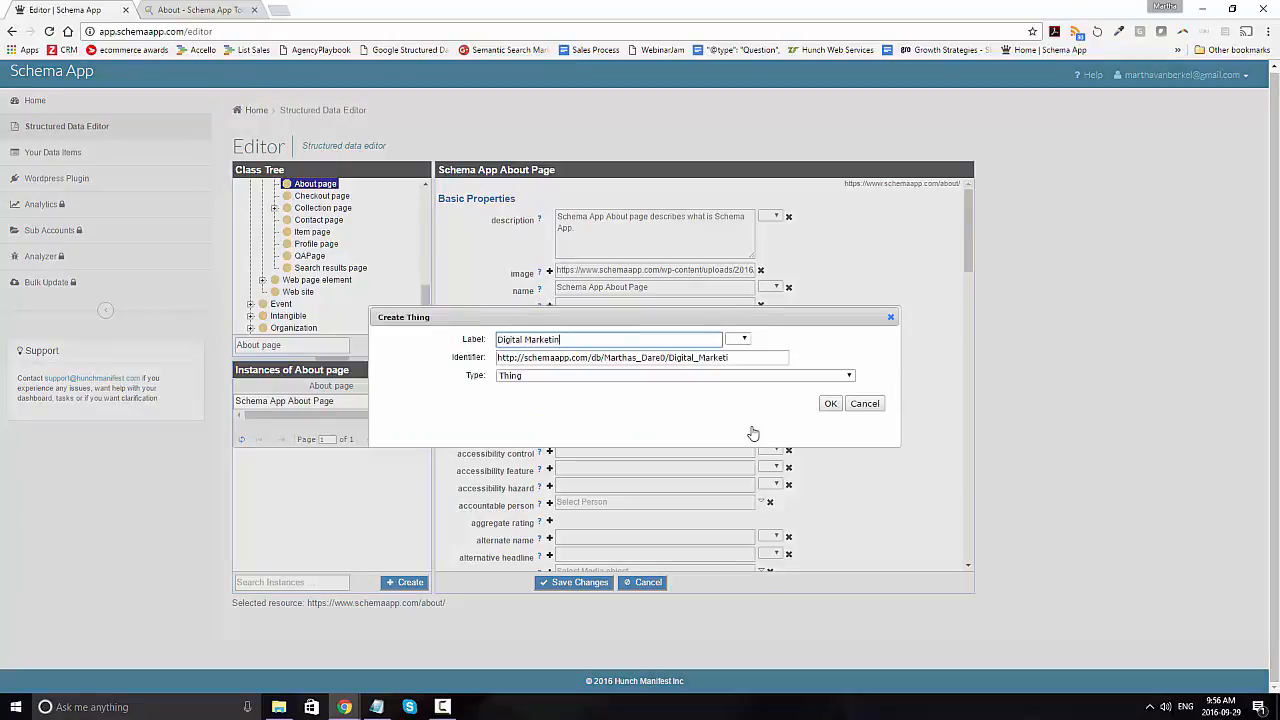
text(g)
Search the web for "wikipedia digital marketing" in a new browser tab, open the Wikipedia article and copy its URL
click(281, 11)
text(wikipedia)
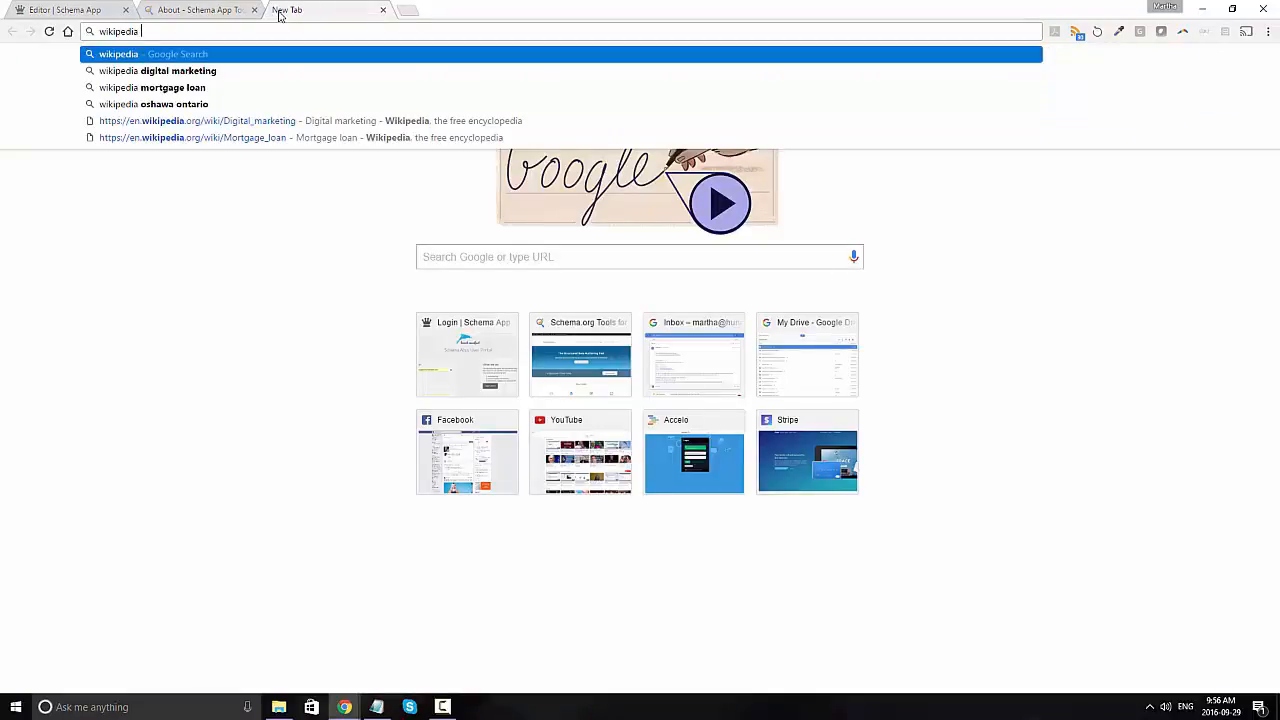
key(Down)
key(Return)
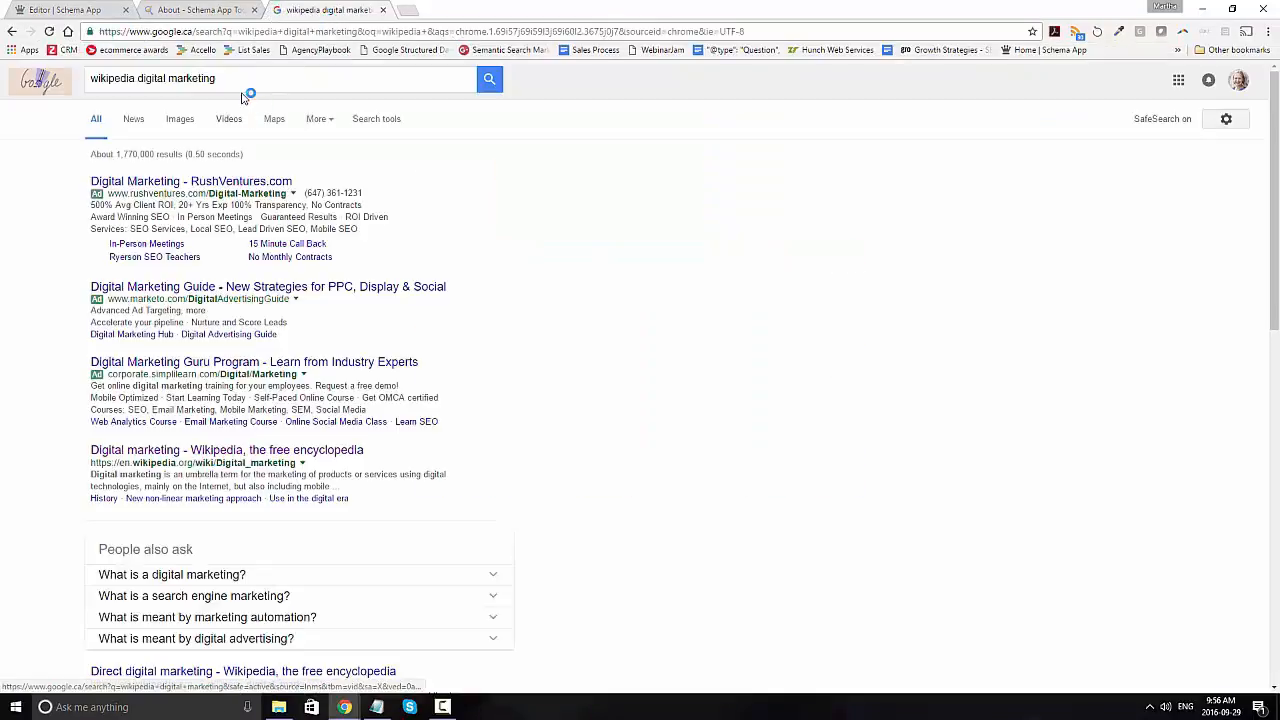
click(250, 450)
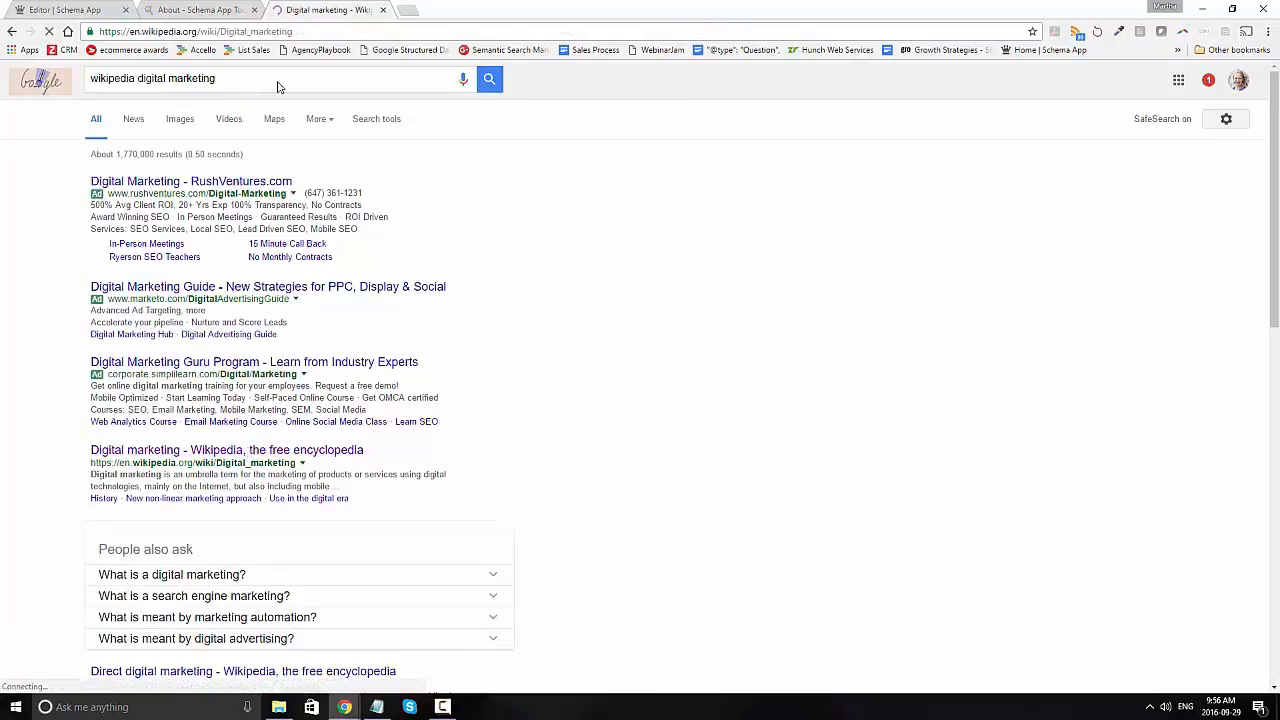
click(310, 30)
key(ctrl+c)
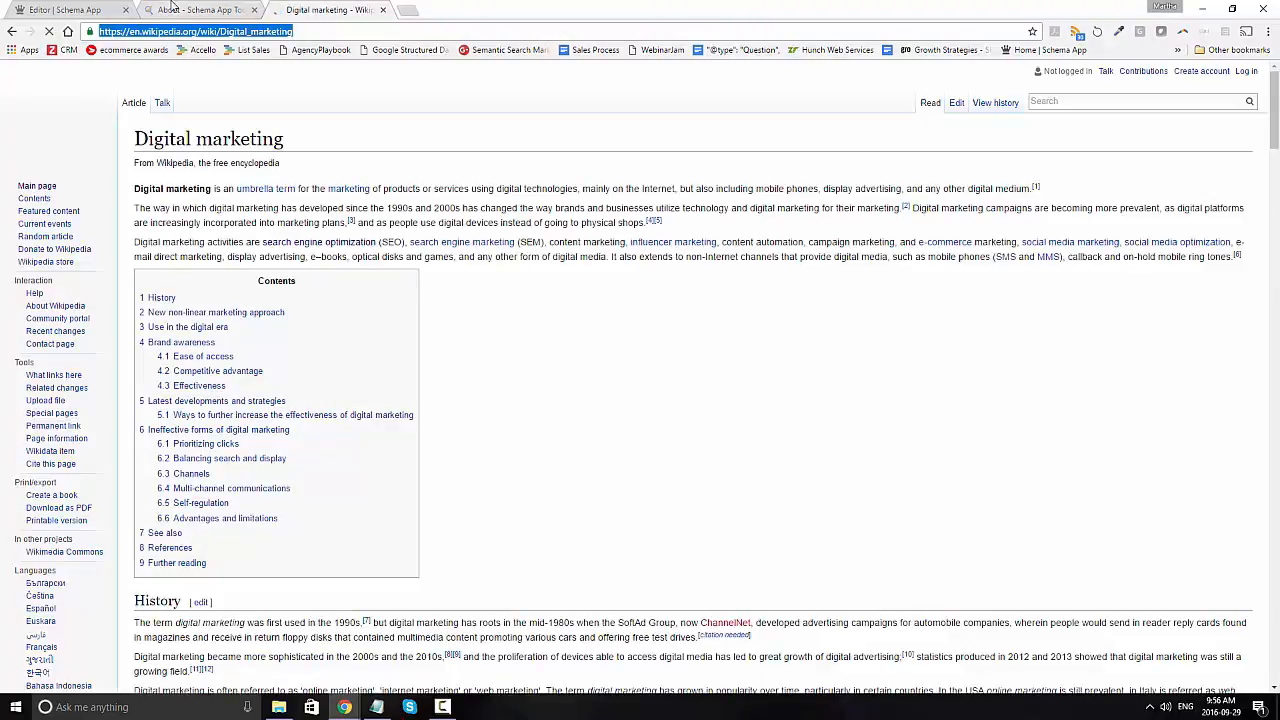
click(173, 7)
click(102, 7)
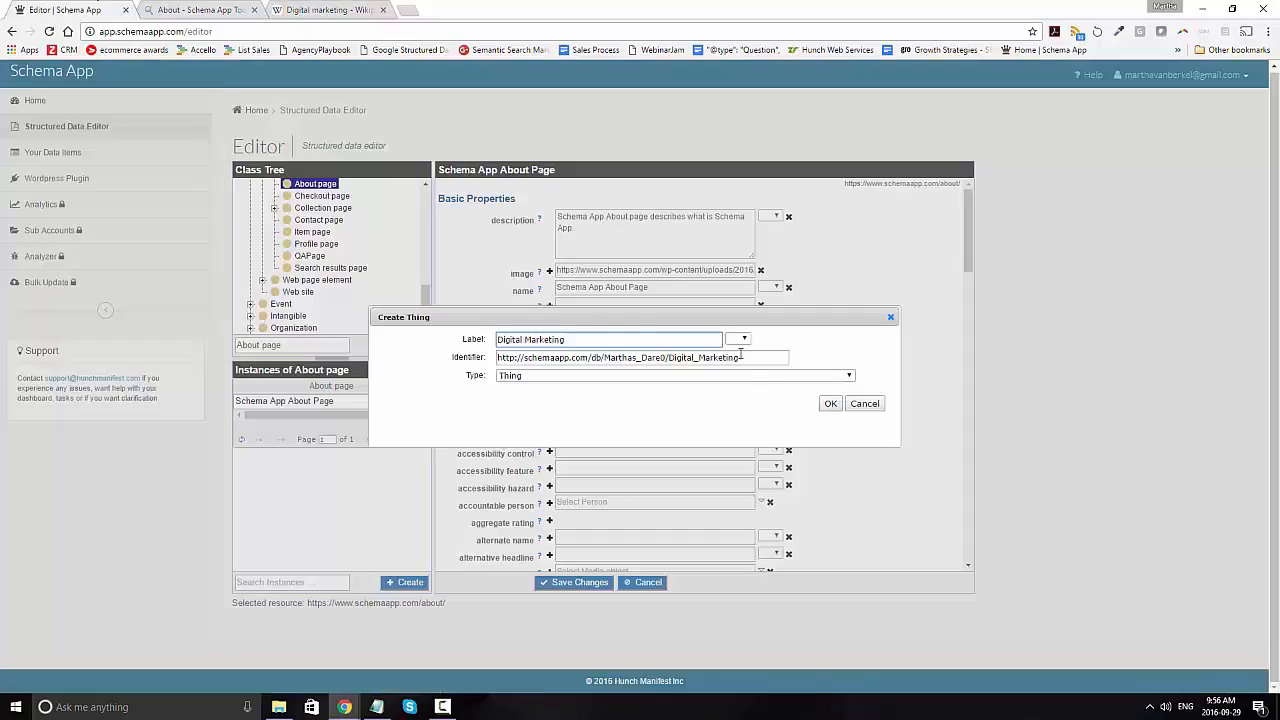
drag(745, 357, 473, 357)
key(ctrl+v)
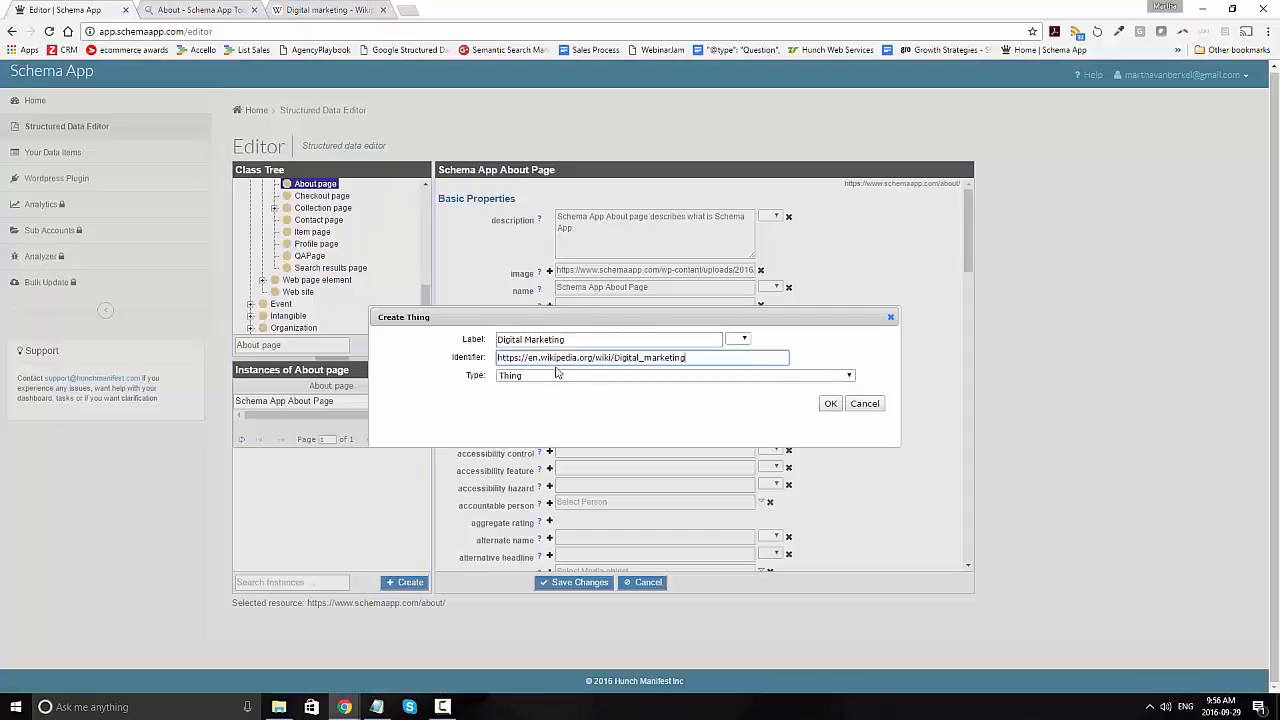
Create the Digital Marketing item with the type Thing and save the changes to the About page
click(578, 377)
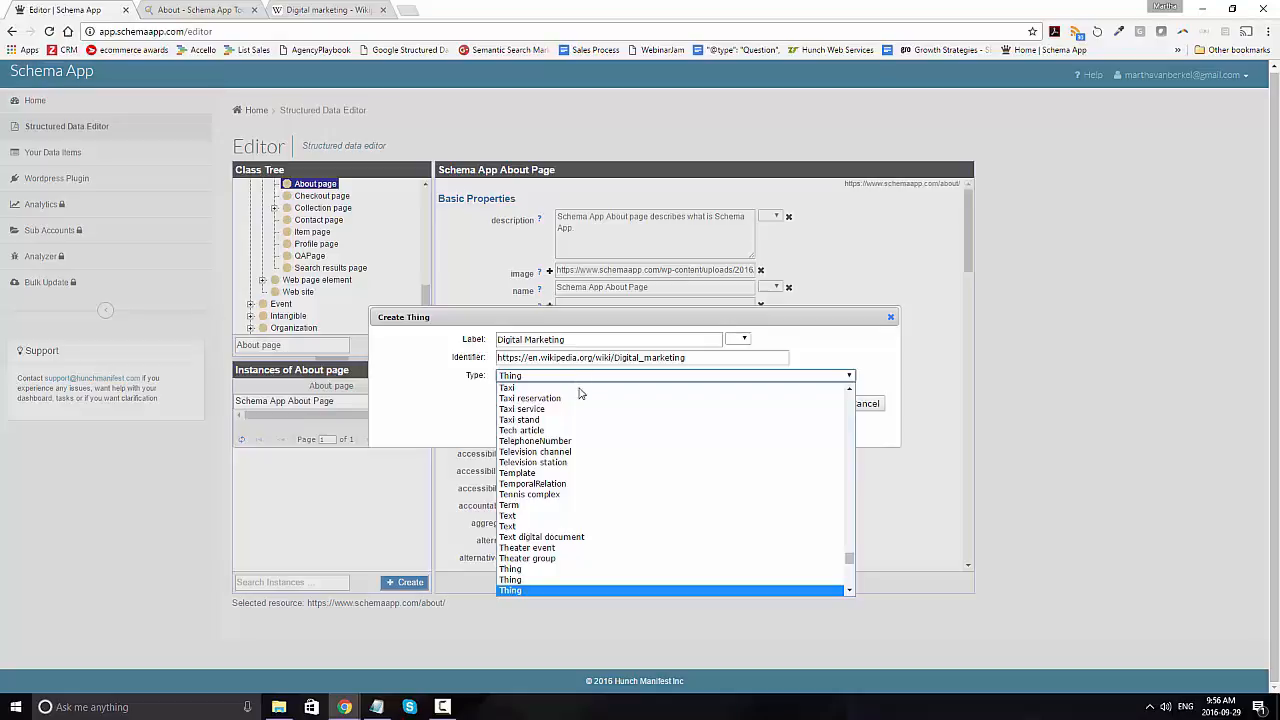
scroll(597, 428, down, 3)
scroll(597, 430, up, 10)
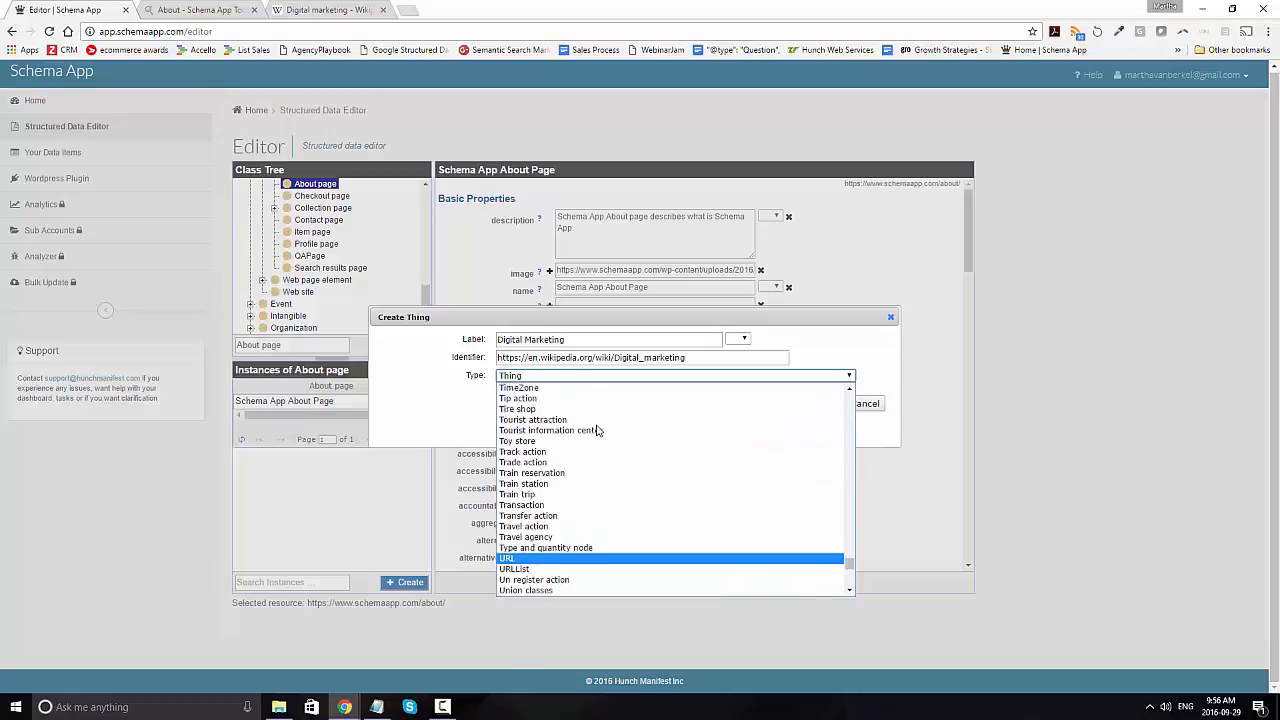
scroll(597, 430, up, 15)
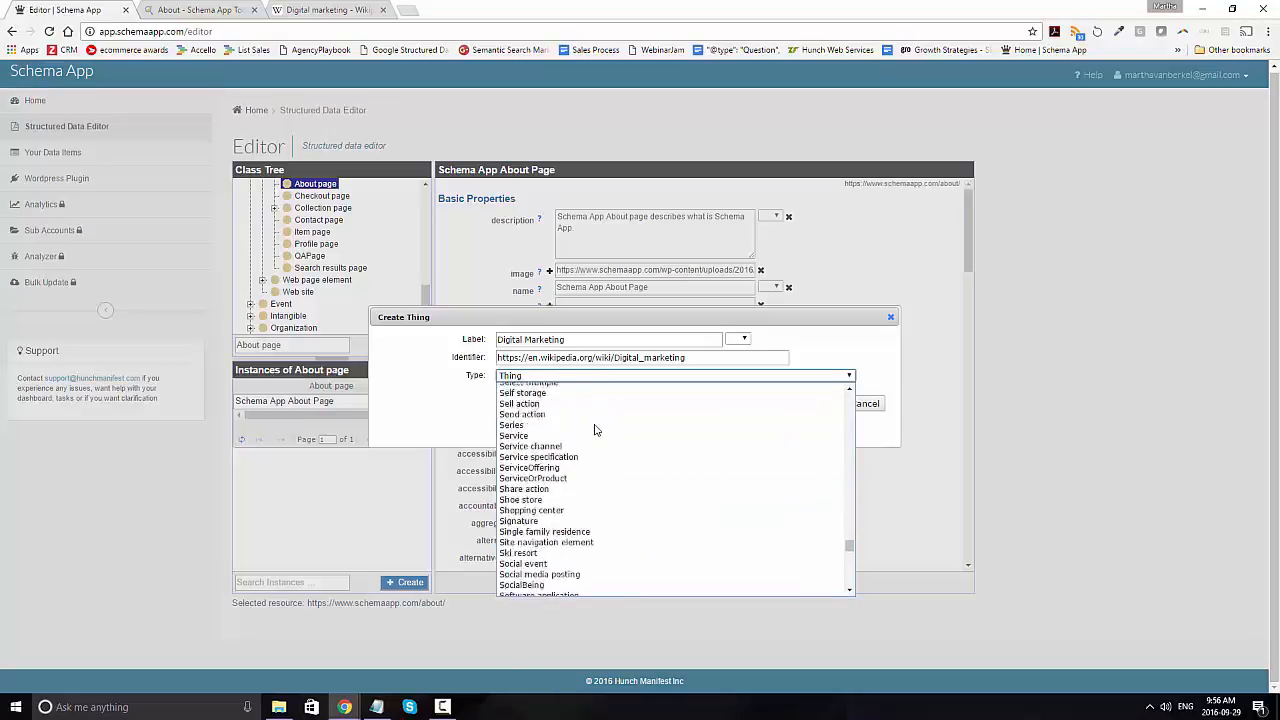
scroll(594, 429, down, 15)
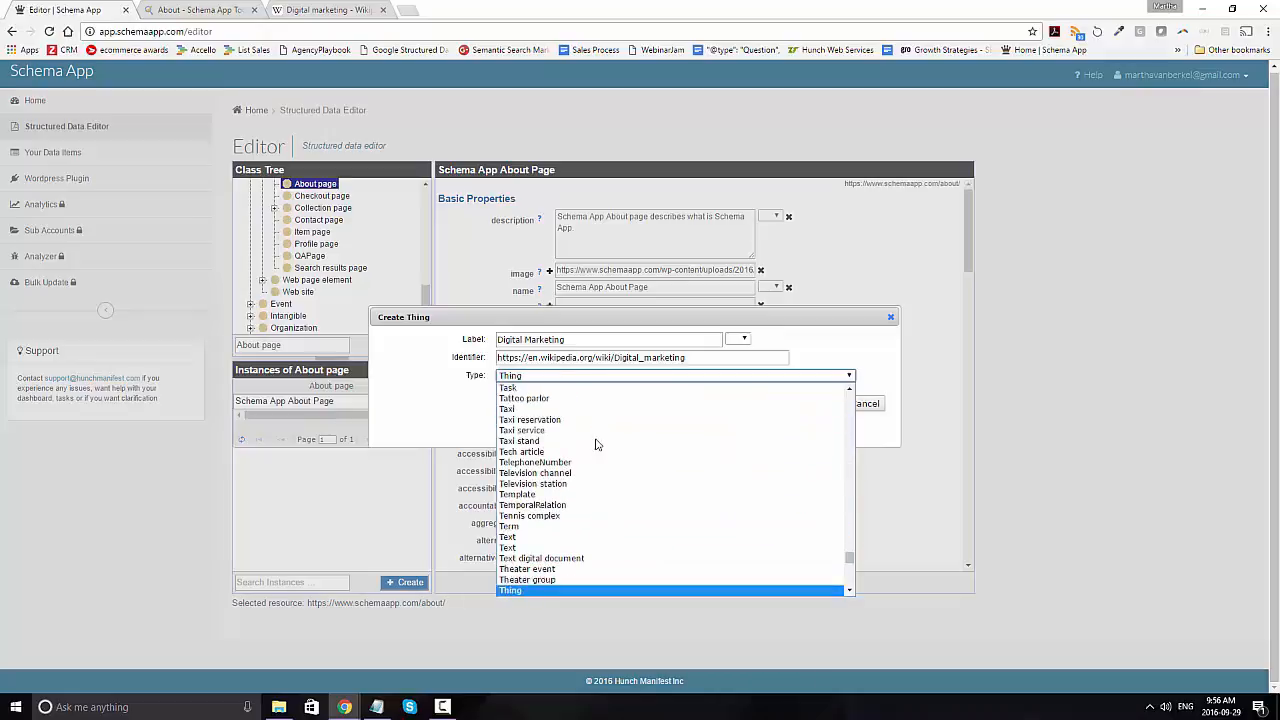
click(530, 590)
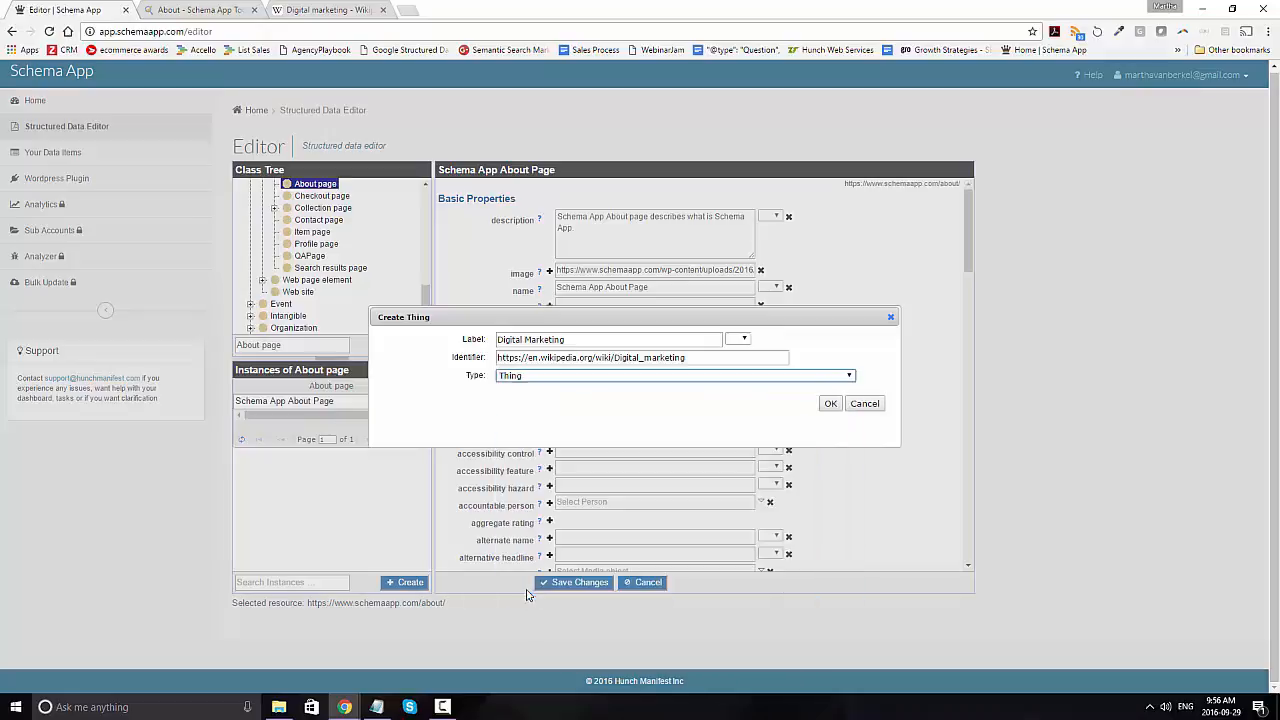
click(745, 357)
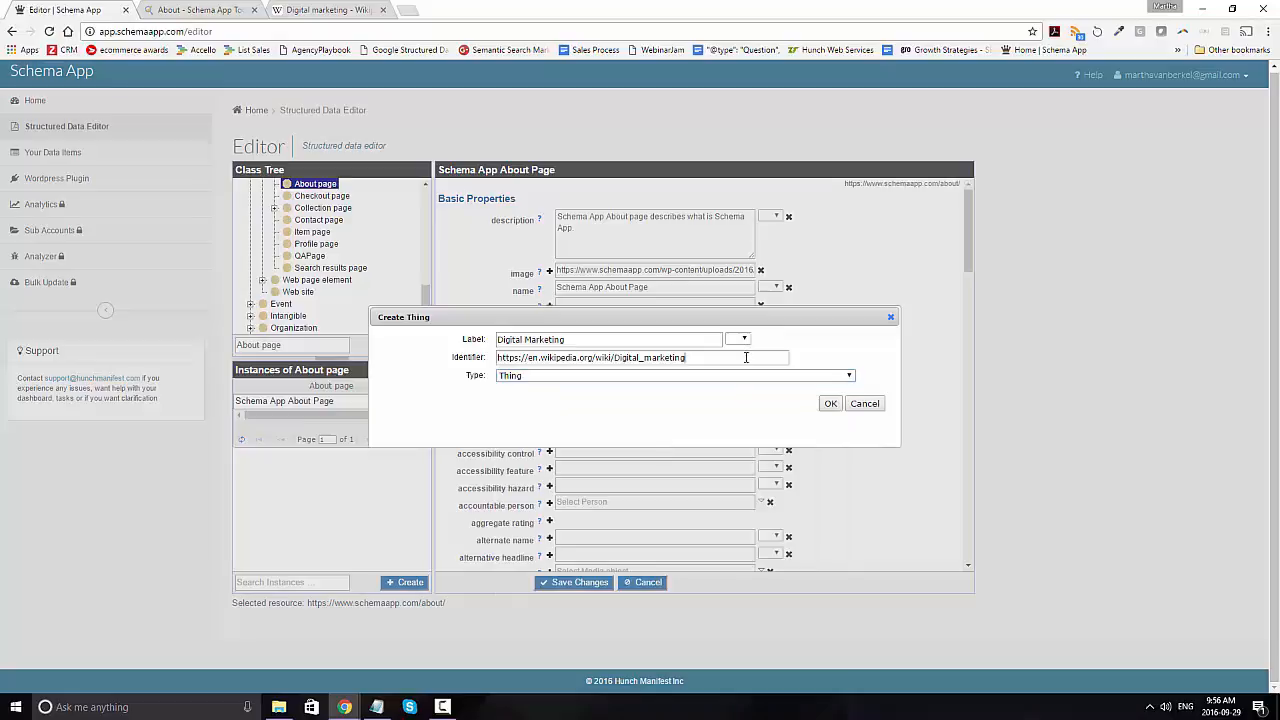
click(830, 404)
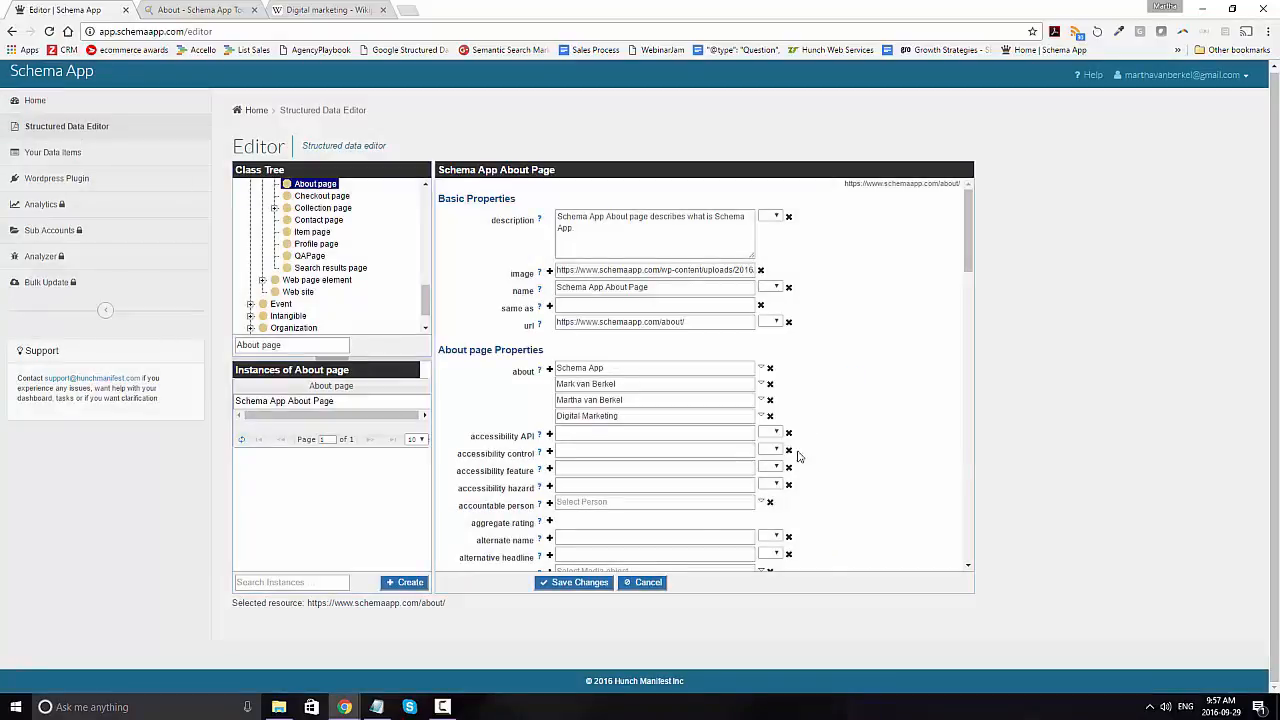
click(585, 583)
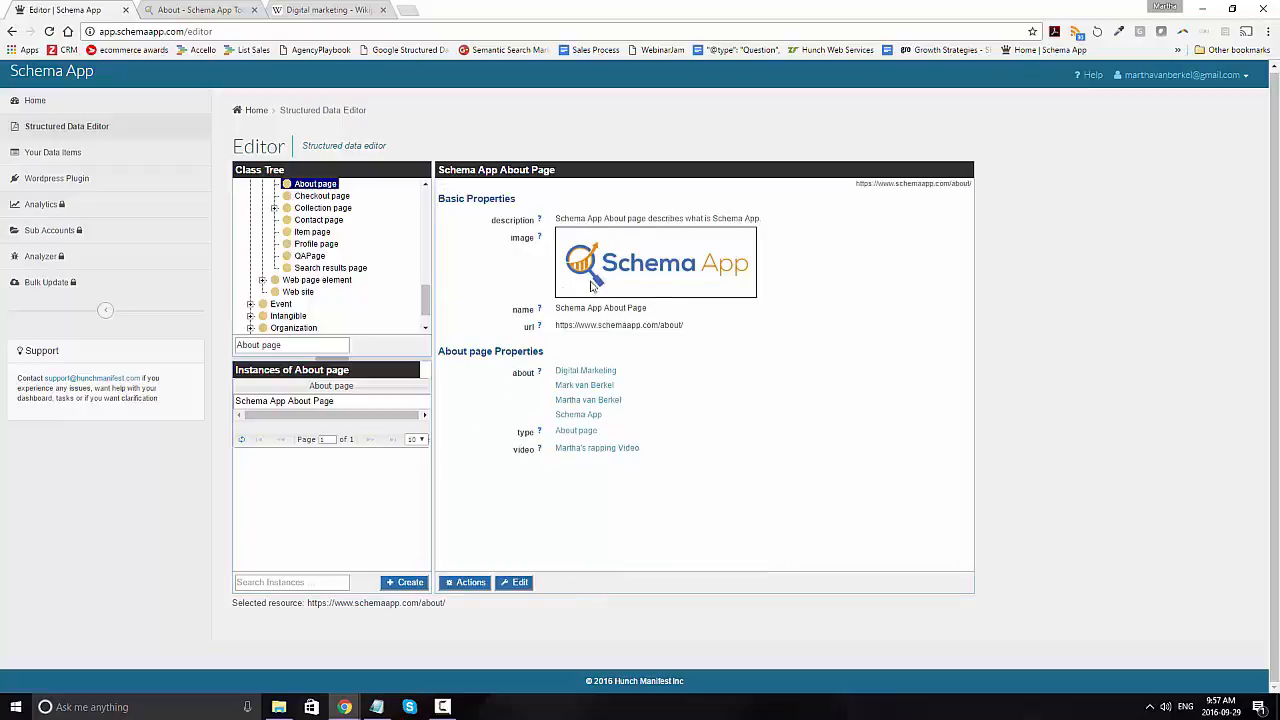
Open the newly created Person item from the about values for editing and review its available properties
click(588, 400)
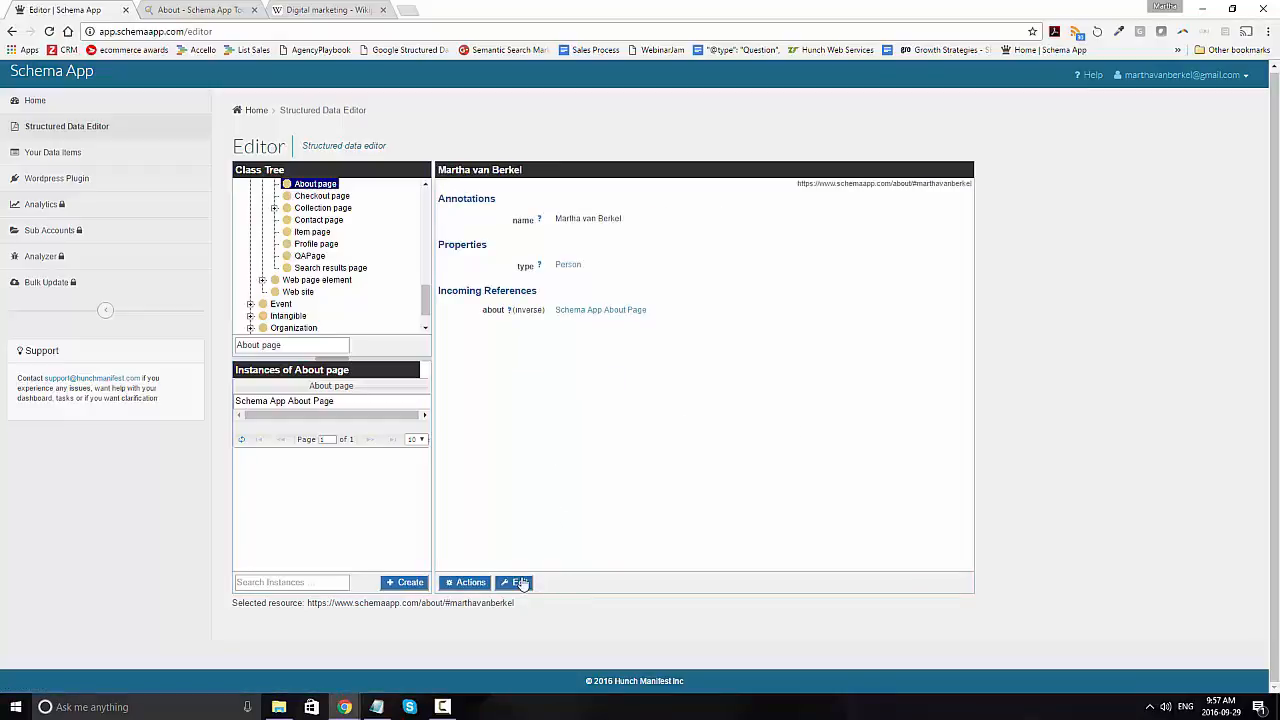
click(520, 584)
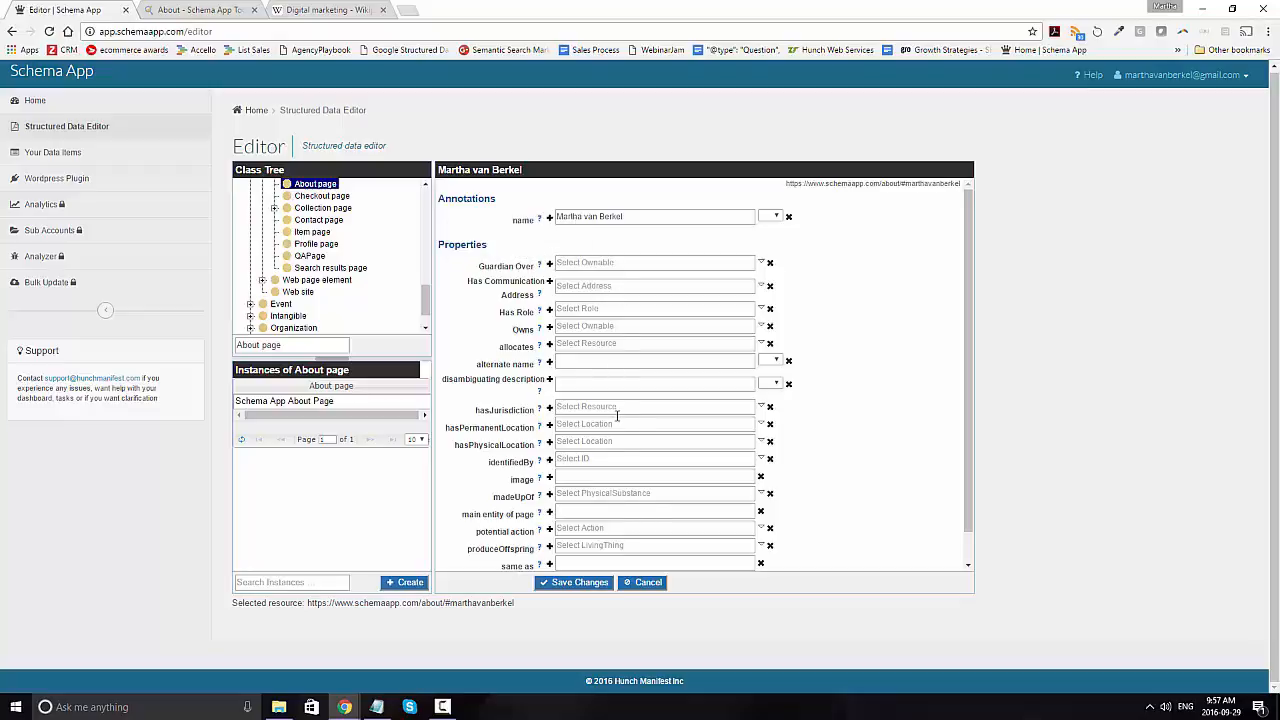
scroll(618, 414, down, 1)
scroll(618, 414, down, 1)
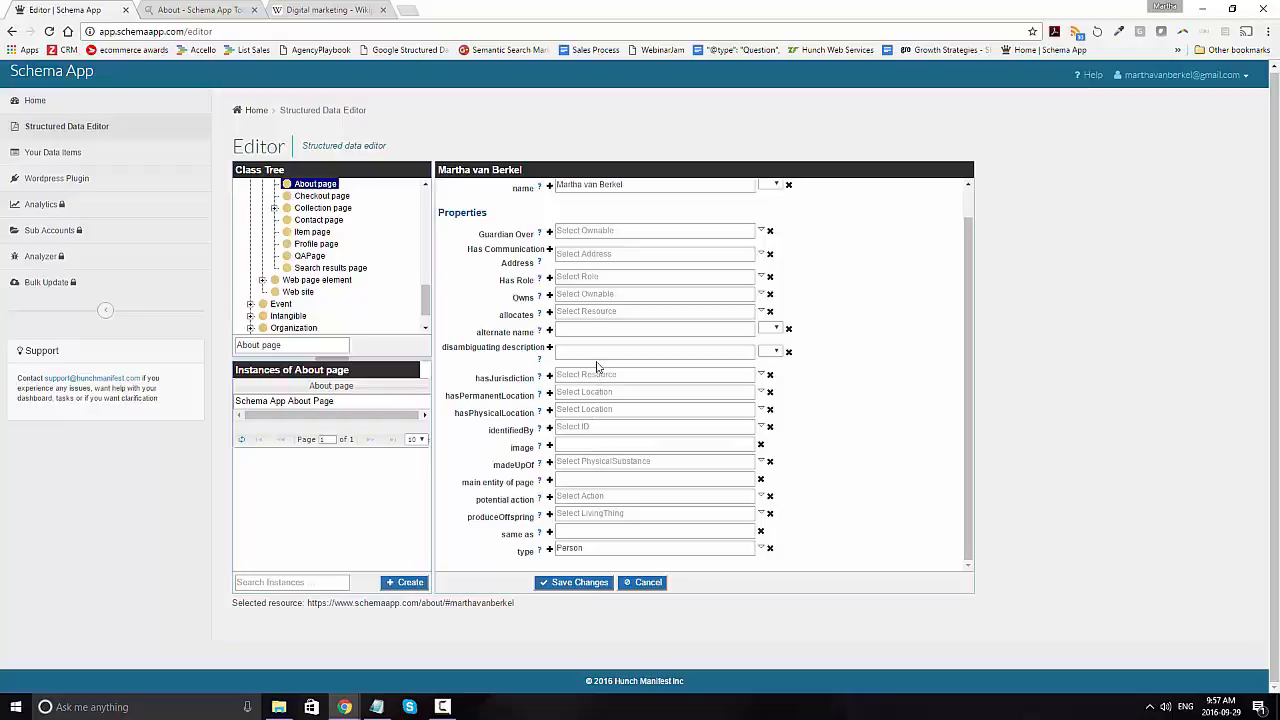
Check the Person item's Owns and Has Communication Address properties, save the item and return to the Schema App About Page
click(583, 293)
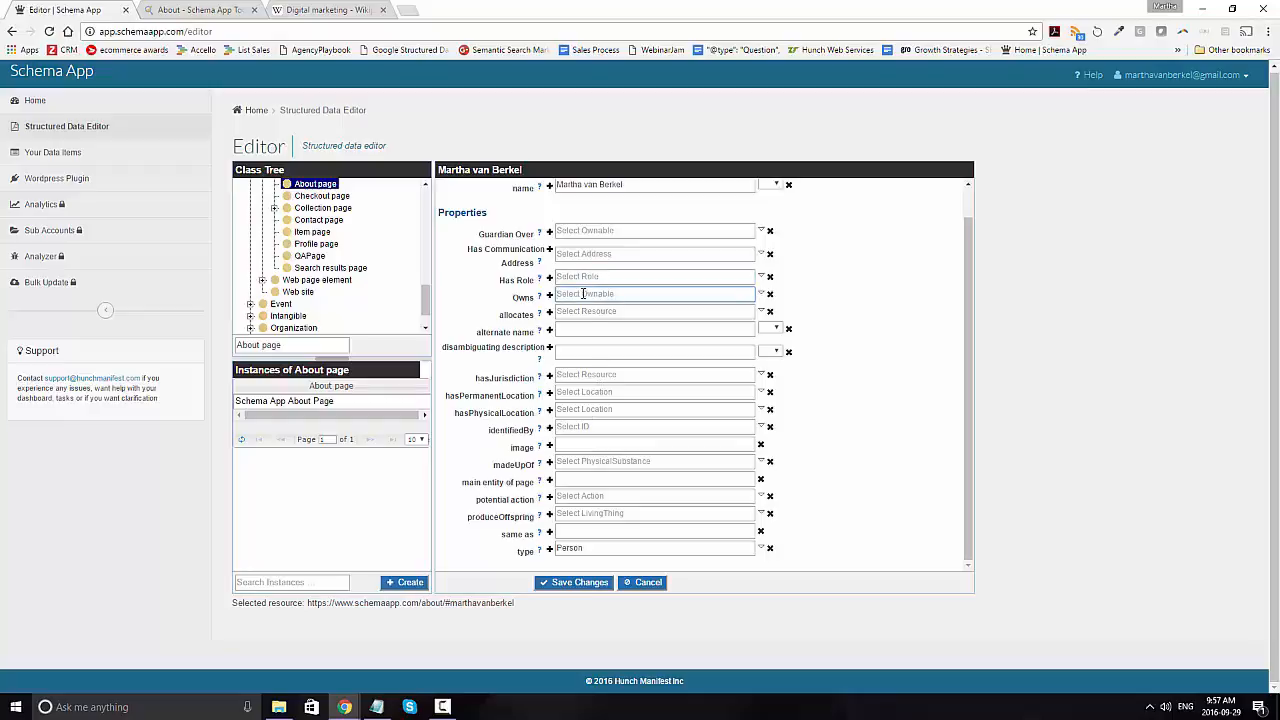
click(564, 252)
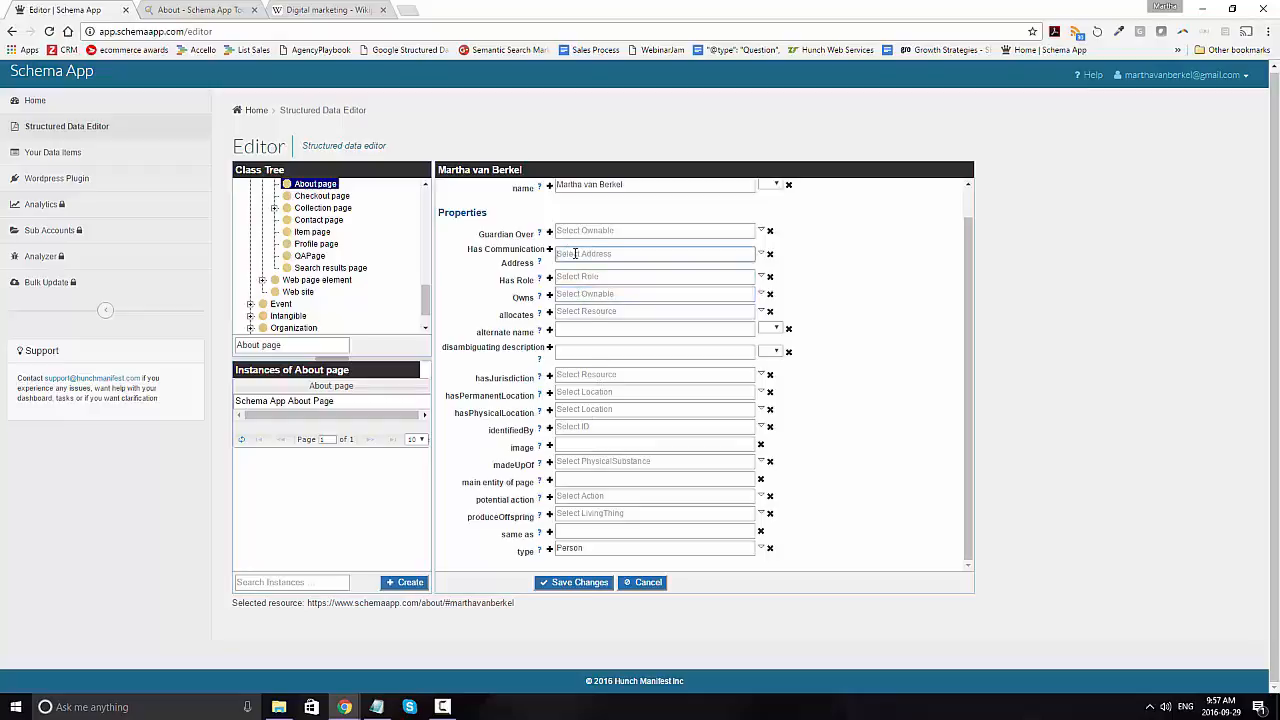
scroll(745, 296, up, 1)
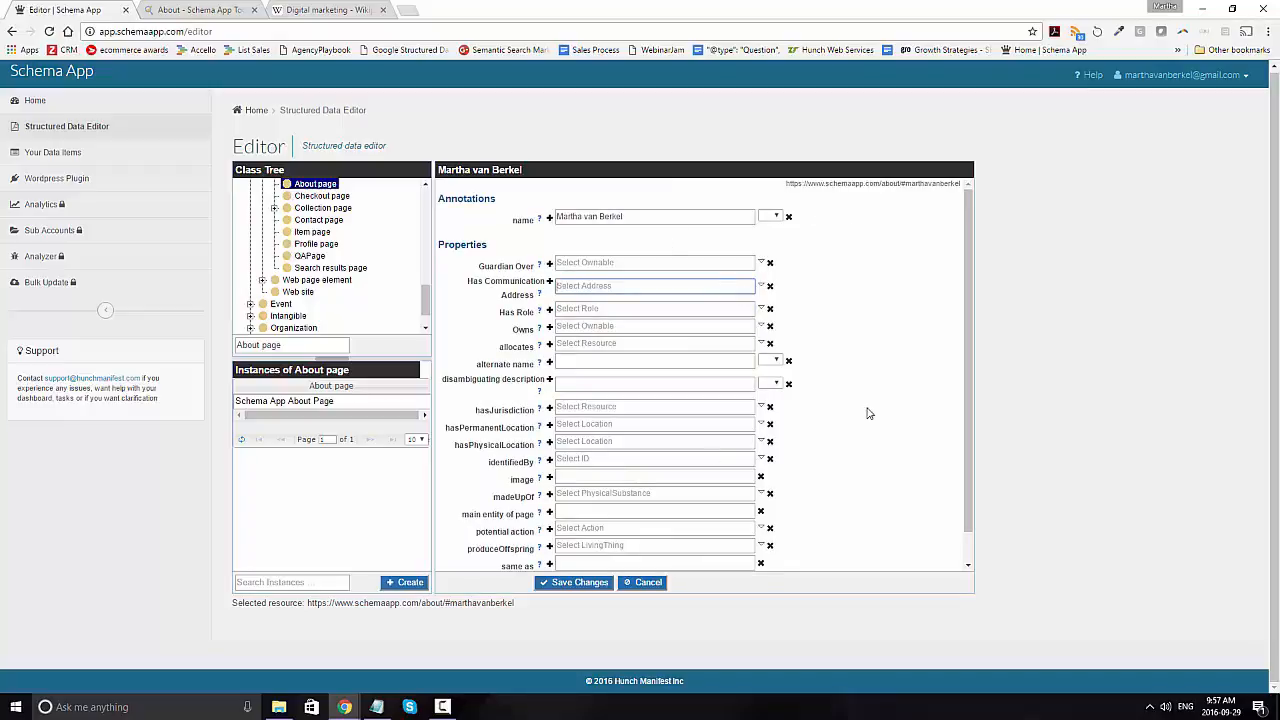
click(570, 583)
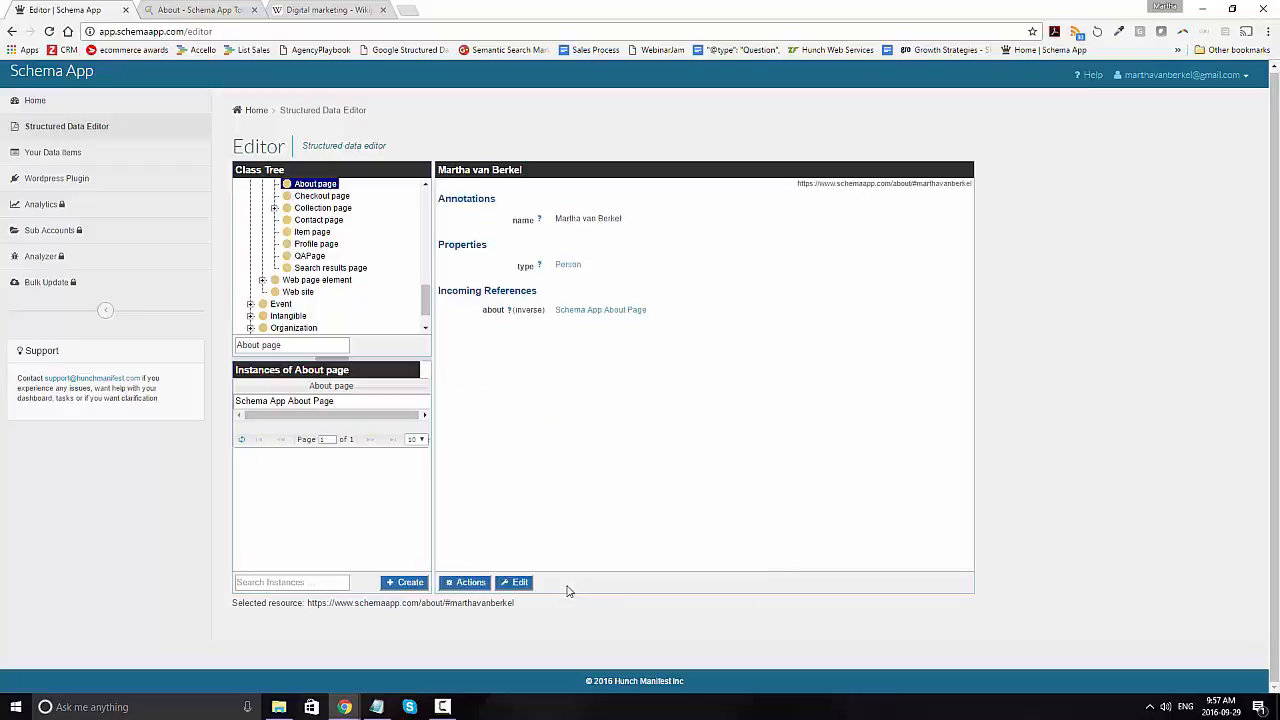
click(624, 312)
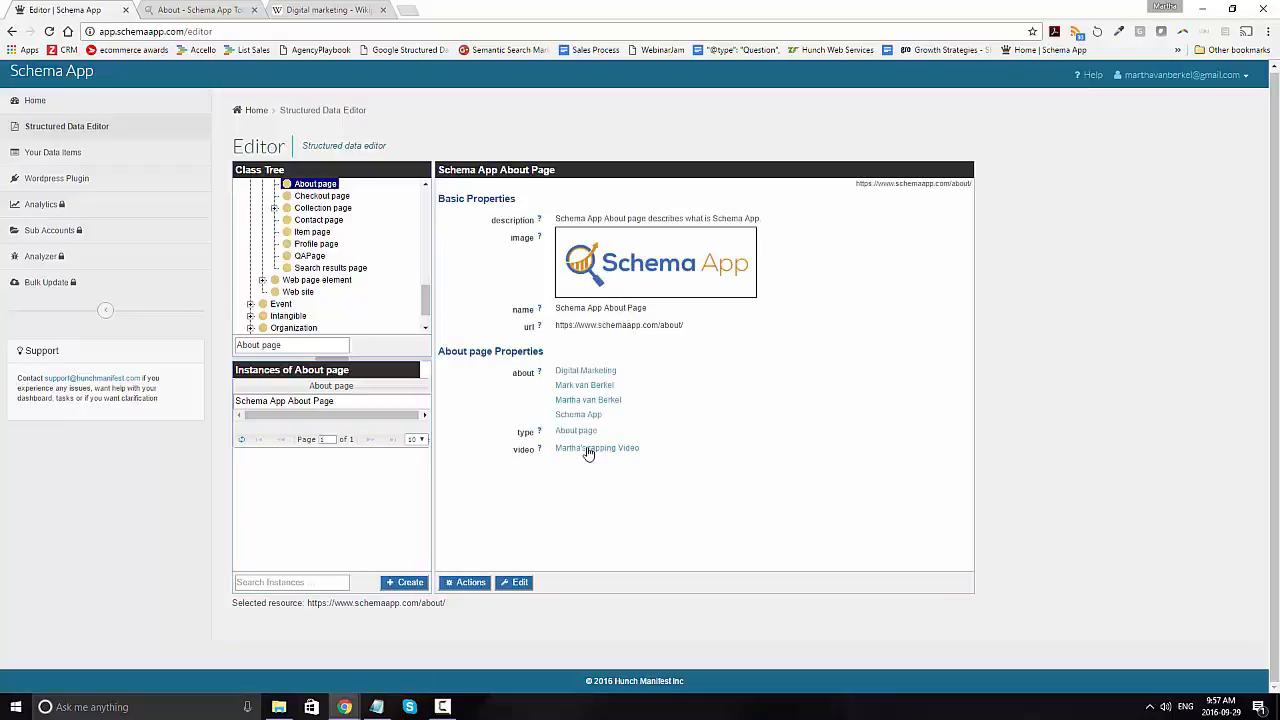
Open the About page's linked video item for editing, review its properties including content url and upload date, and save it
click(589, 449)
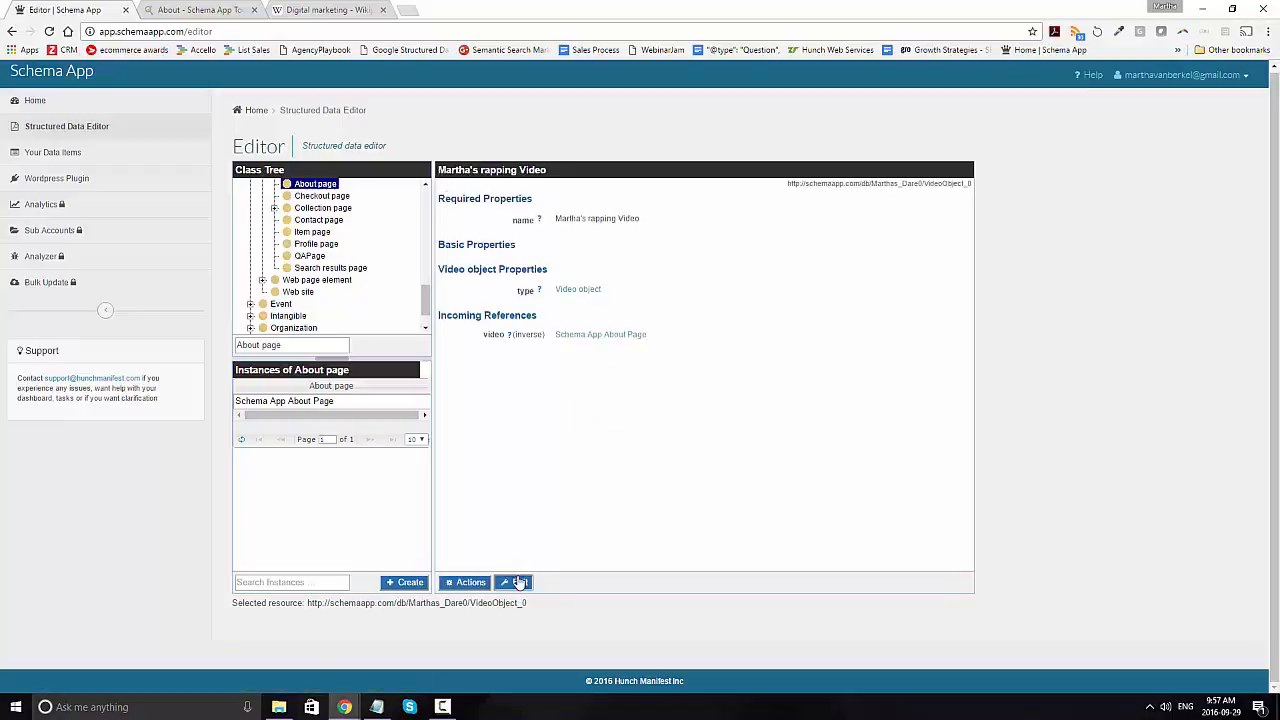
click(519, 583)
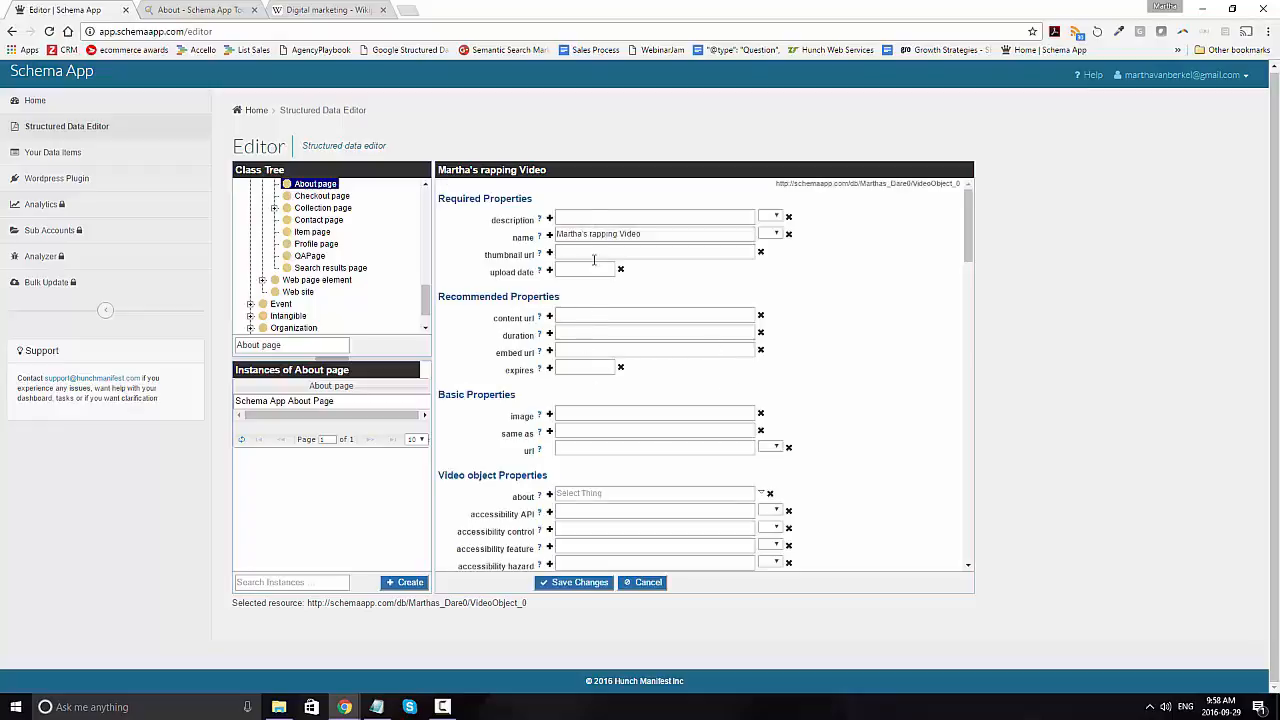
scroll(832, 424, down, 2)
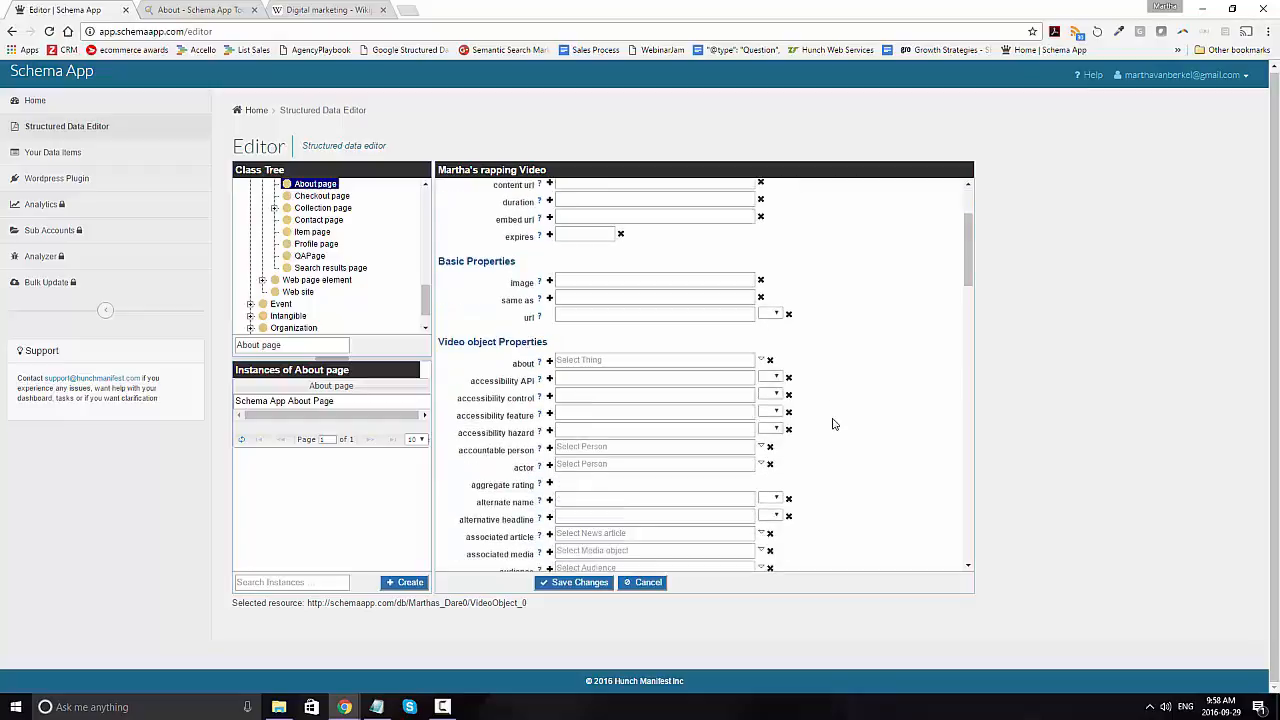
scroll(834, 423, up, 2)
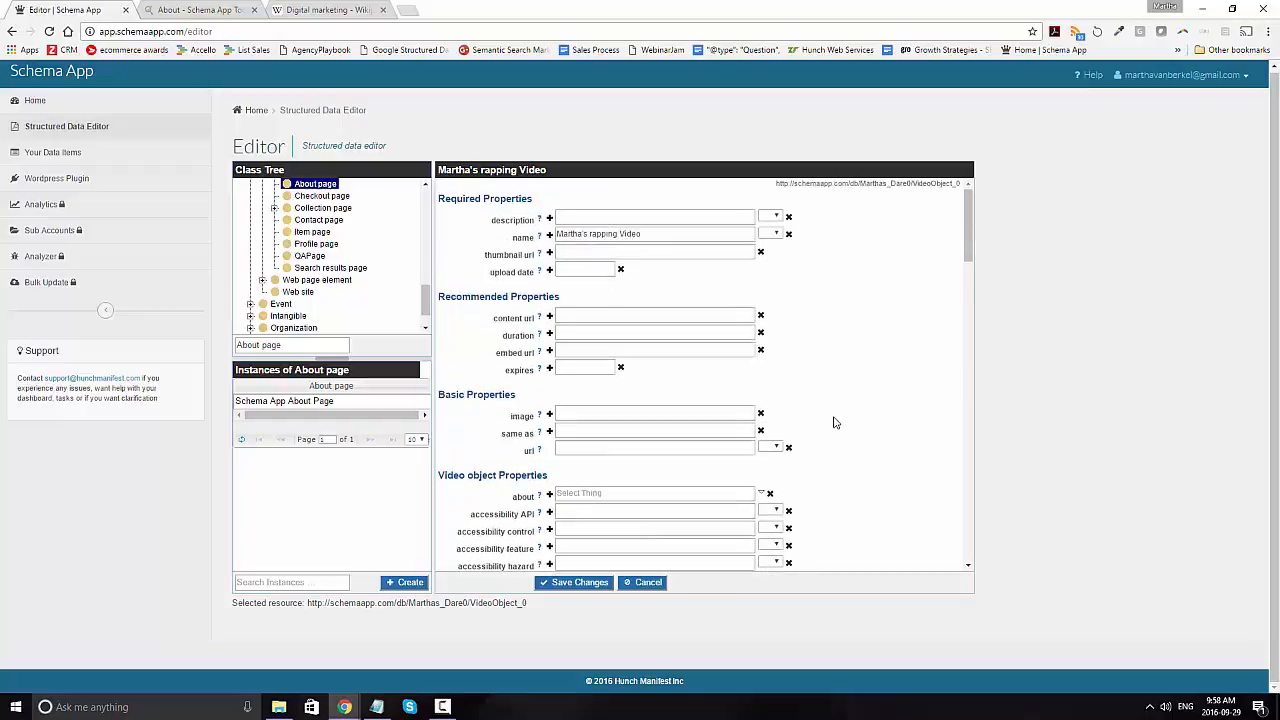
click(574, 316)
click(588, 267)
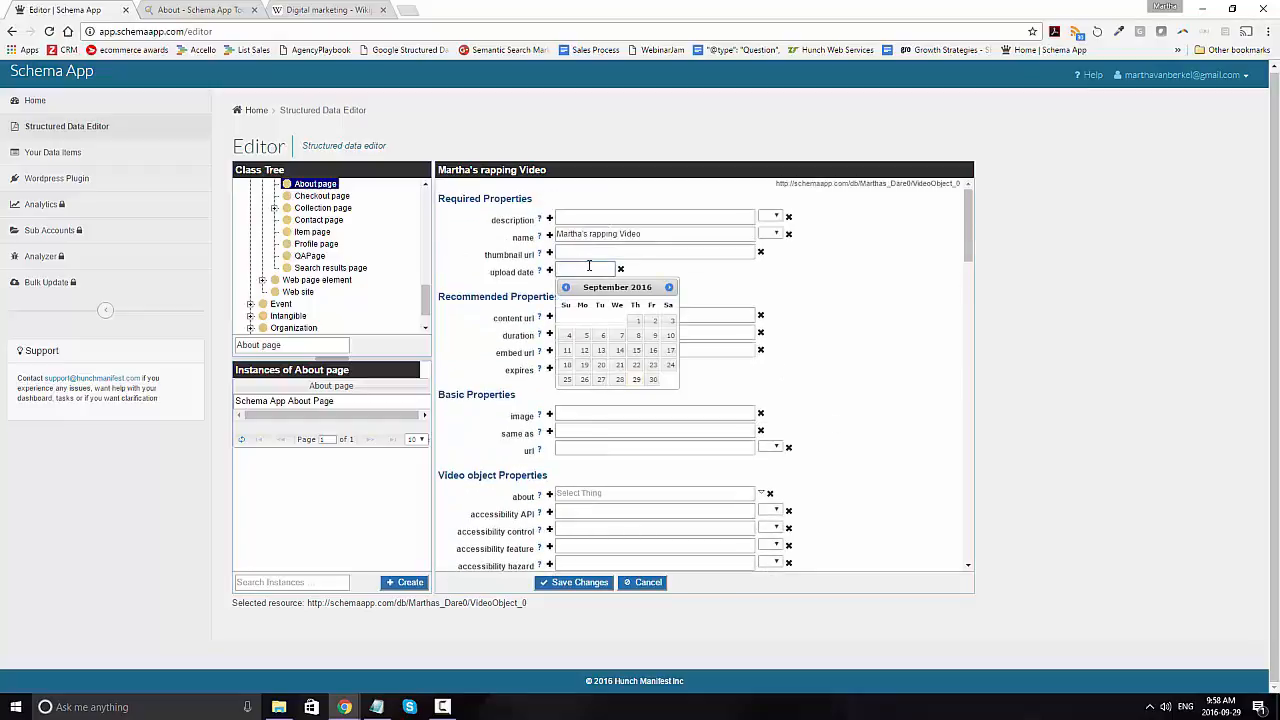
click(875, 289)
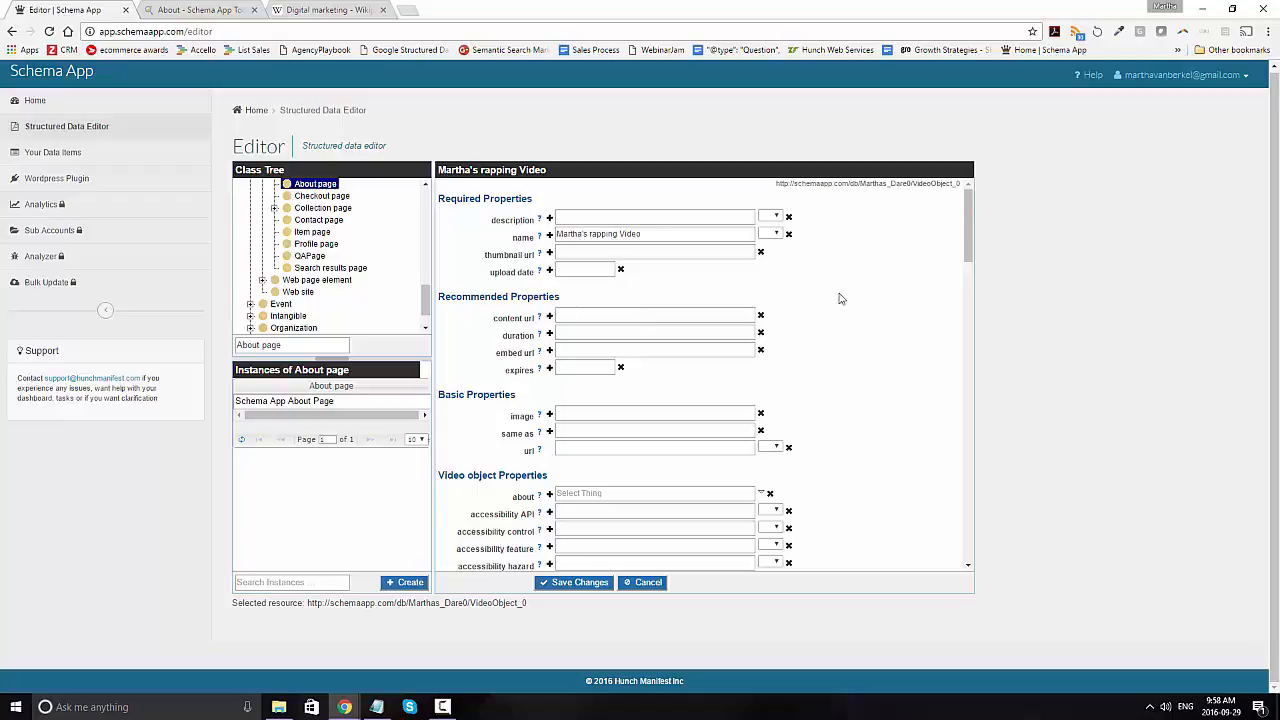
click(555, 584)
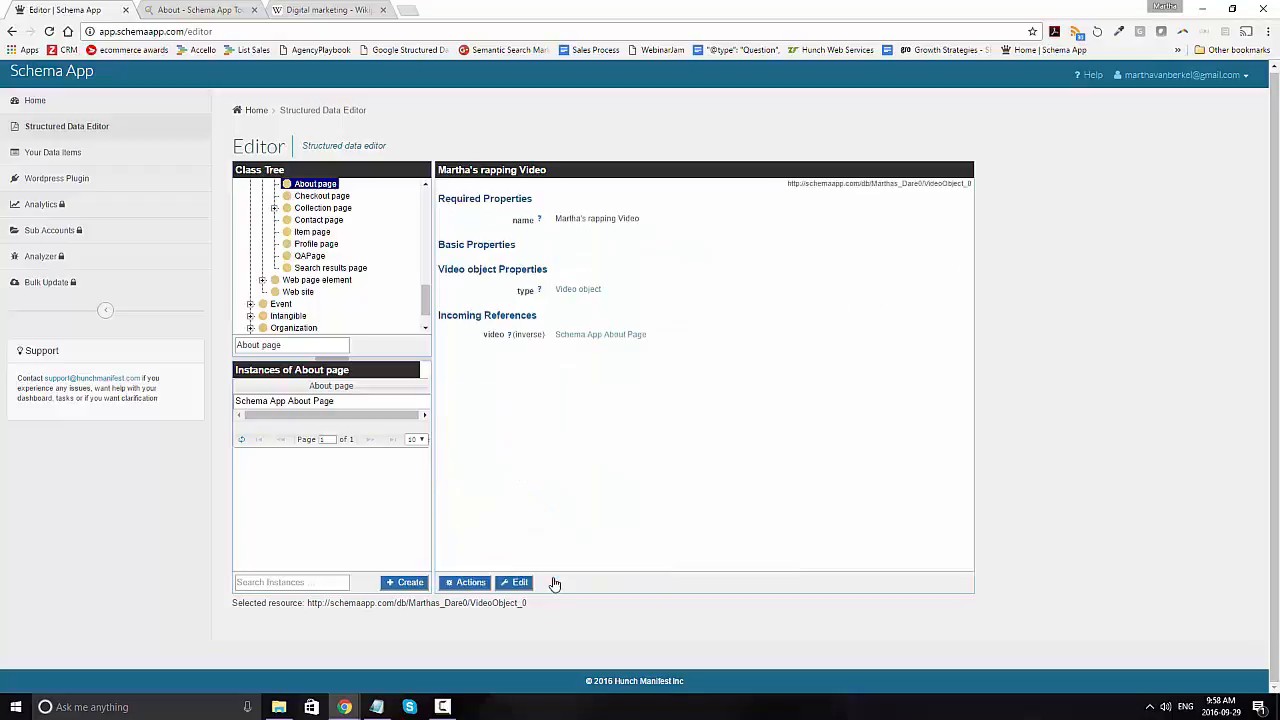
Return to the Schema App About Page, generate its Schema JSON-LD markup and close the results after viewing them
click(572, 335)
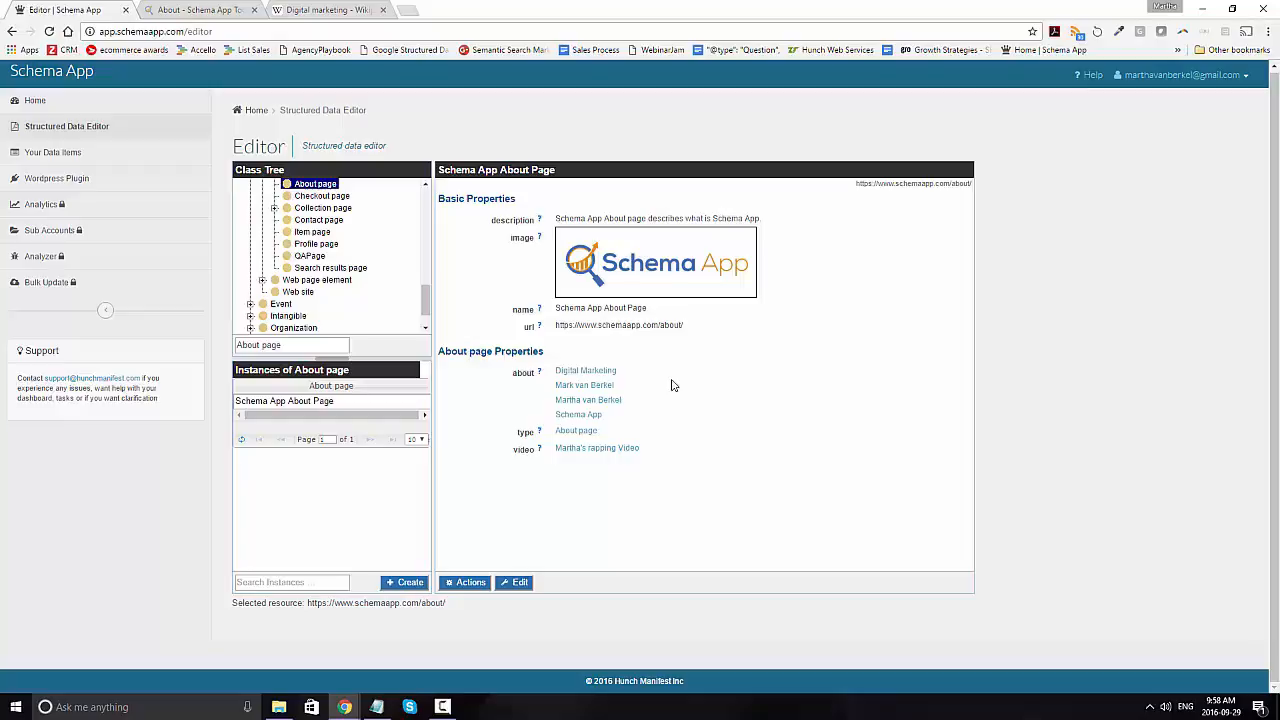
click(472, 584)
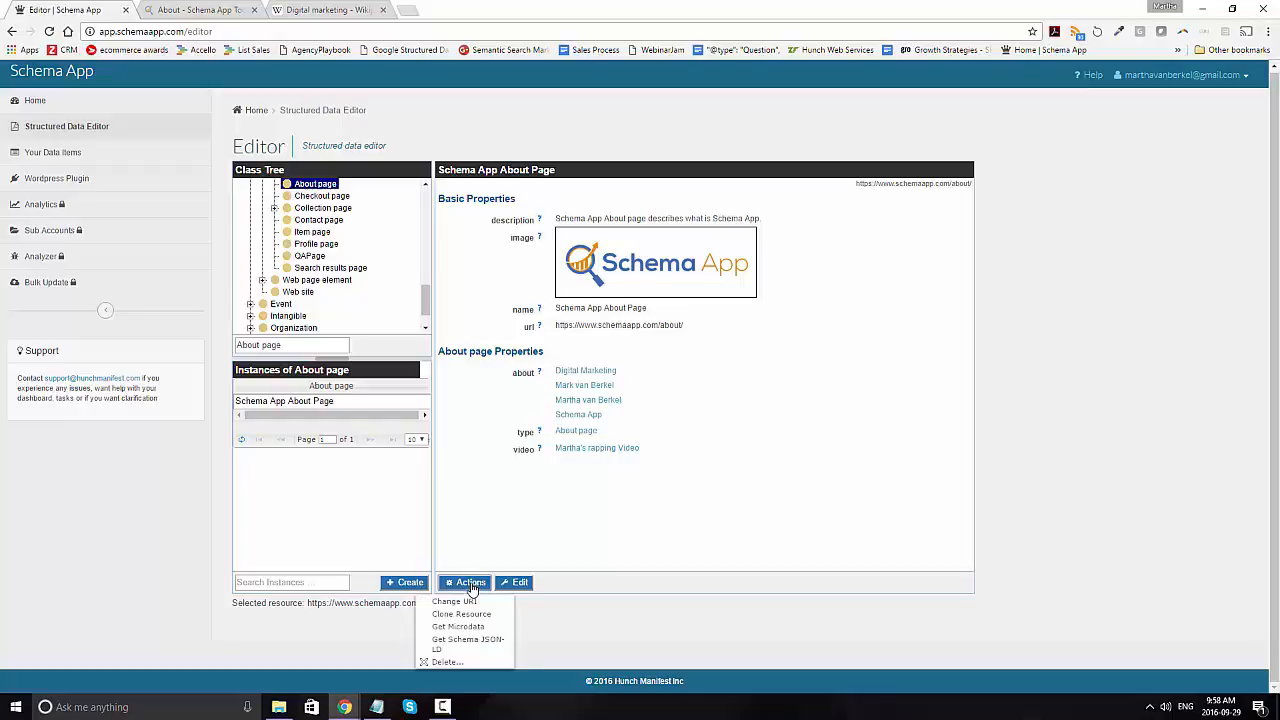
click(468, 641)
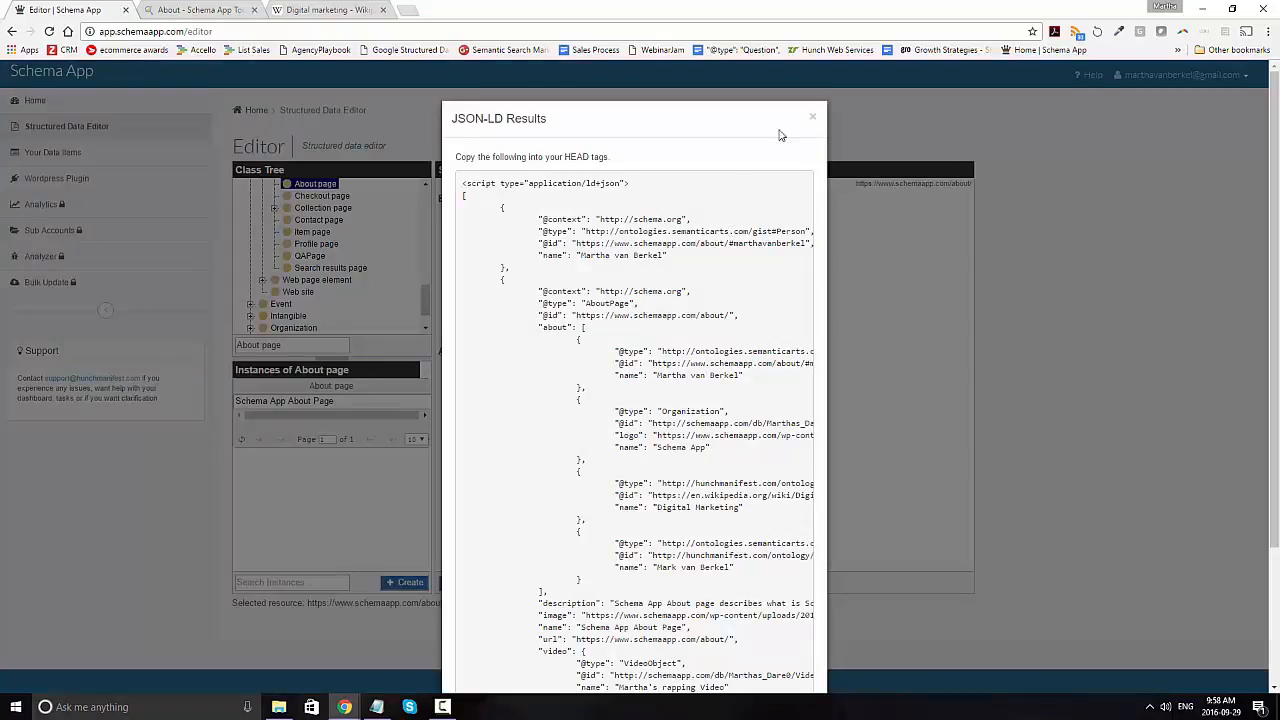
click(812, 118)
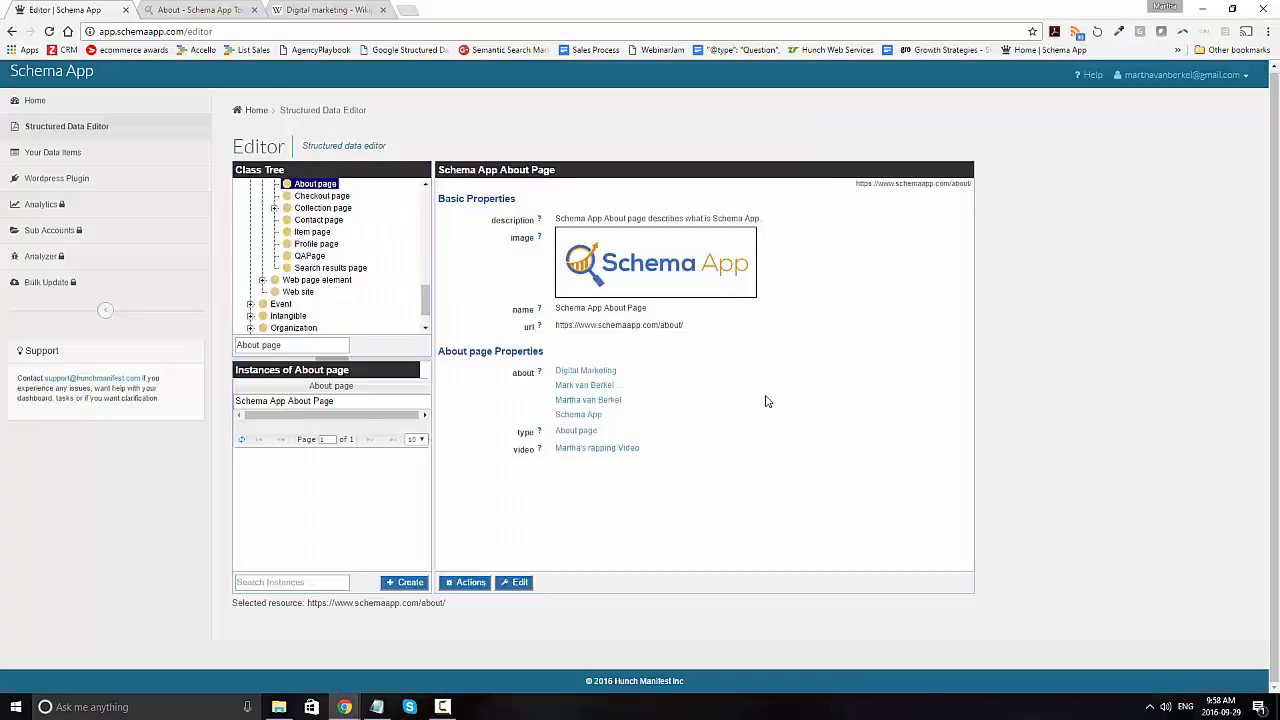